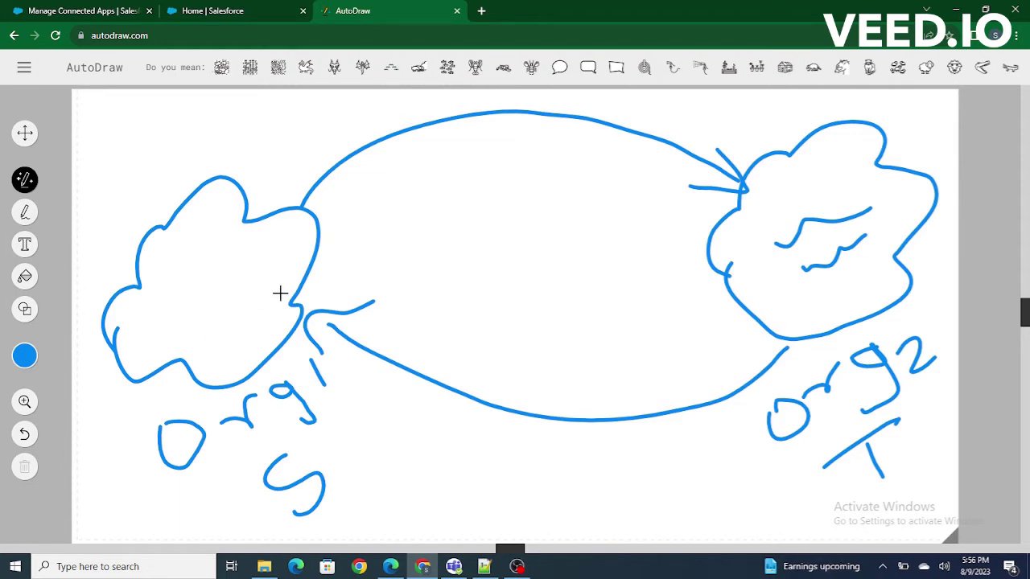
Leave the AutoDraw sketch and show the SFtoSF connected app in Manage Connected Apps.
click(54, 11)
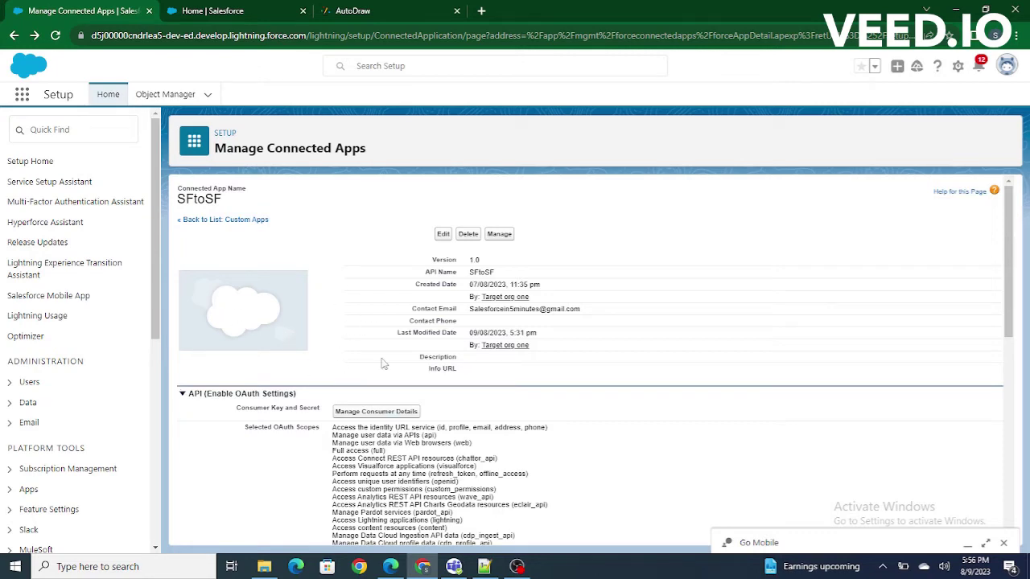
Request Manage Consumer Details from the SFtoSF connected app's API (Enable OAuth Settings) section.
scroll(371, 331, down, 1)
scroll(371, 331, up, 1)
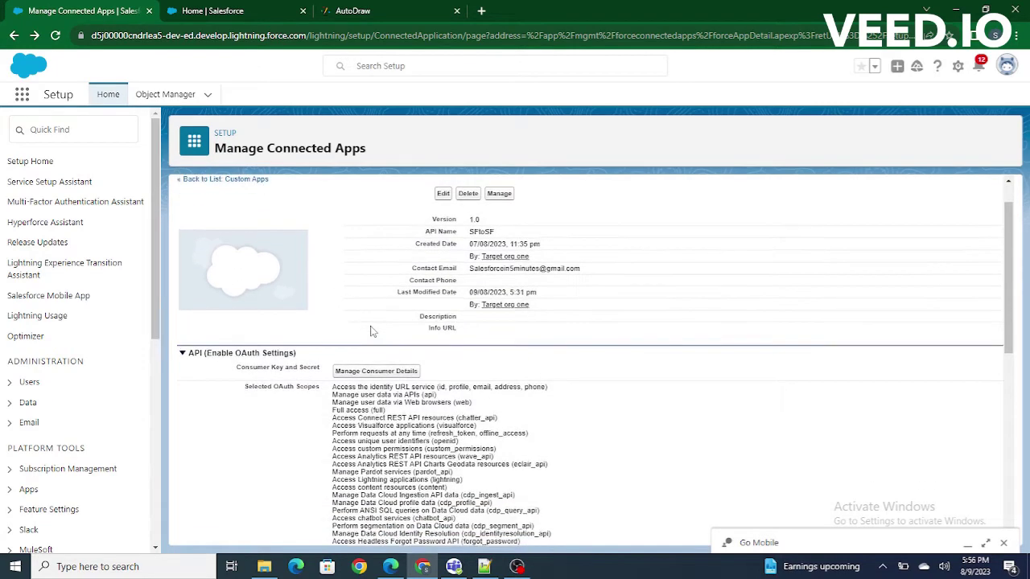
click(390, 376)
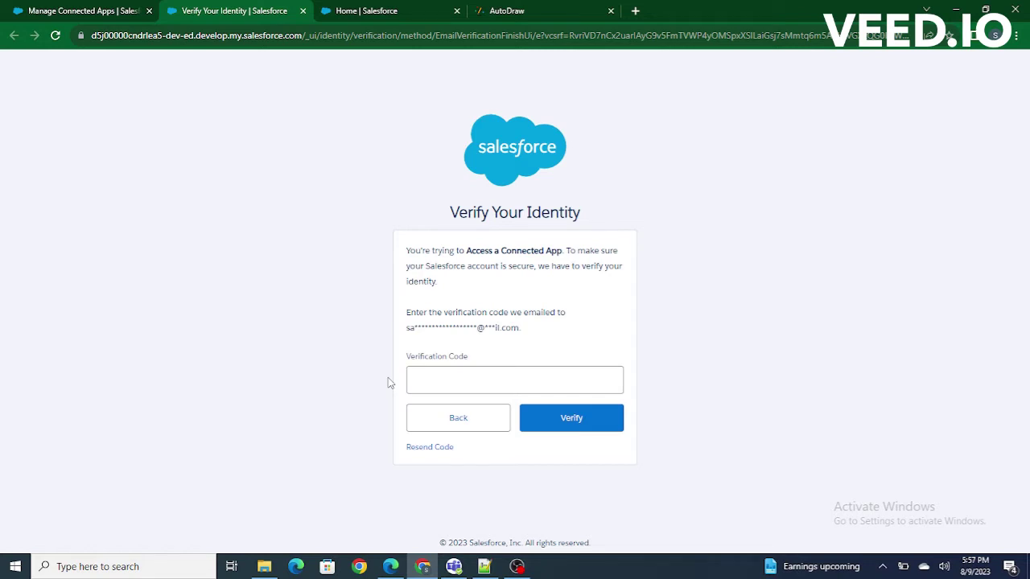
Enter the emailed verification code and verify it to reveal the consumer key and secret.
click(457, 375)
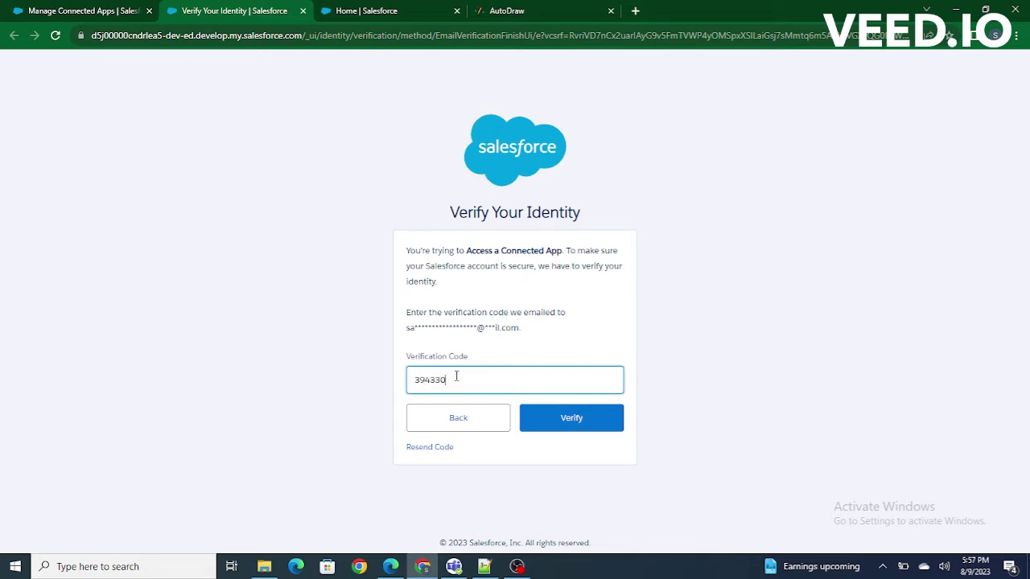
click(572, 416)
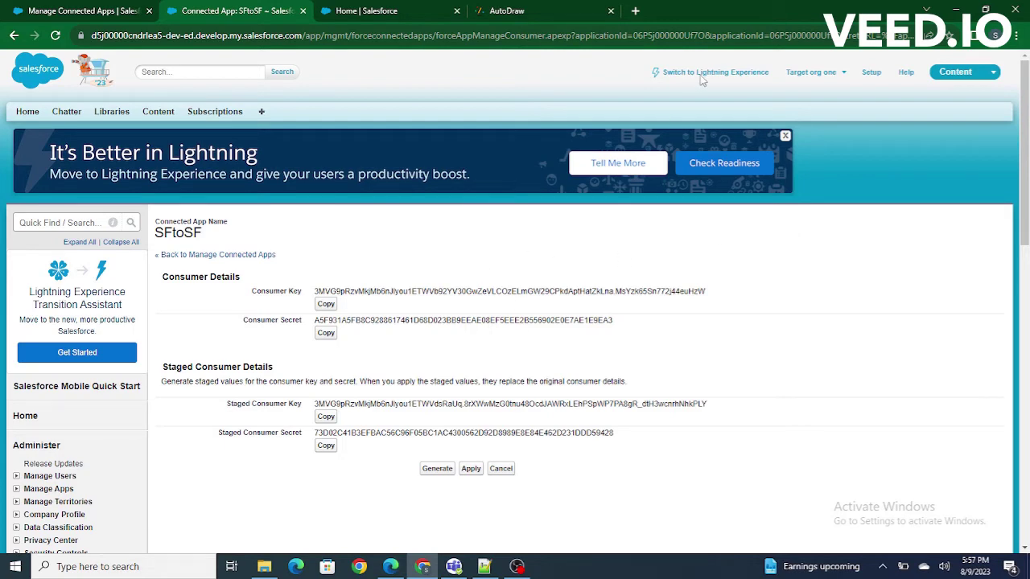
Check the profile menus to confirm which org each browser window is logged into.
click(96, 10)
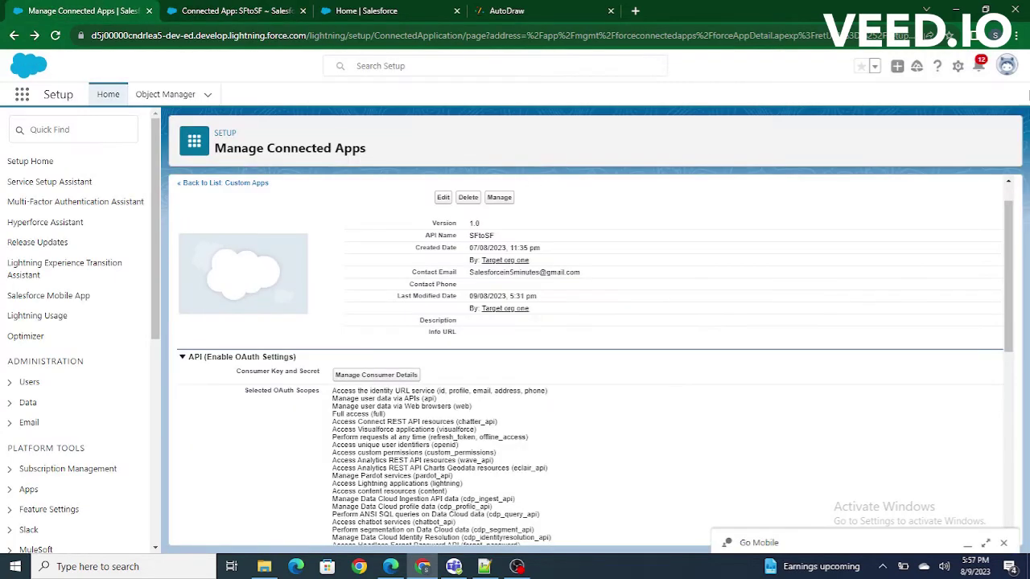
click(1006, 65)
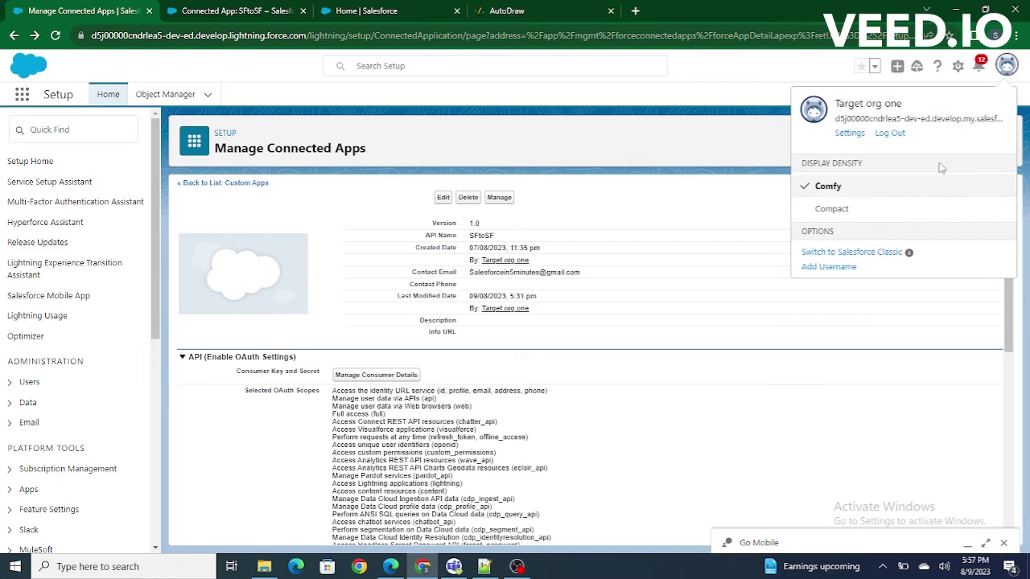
click(392, 568)
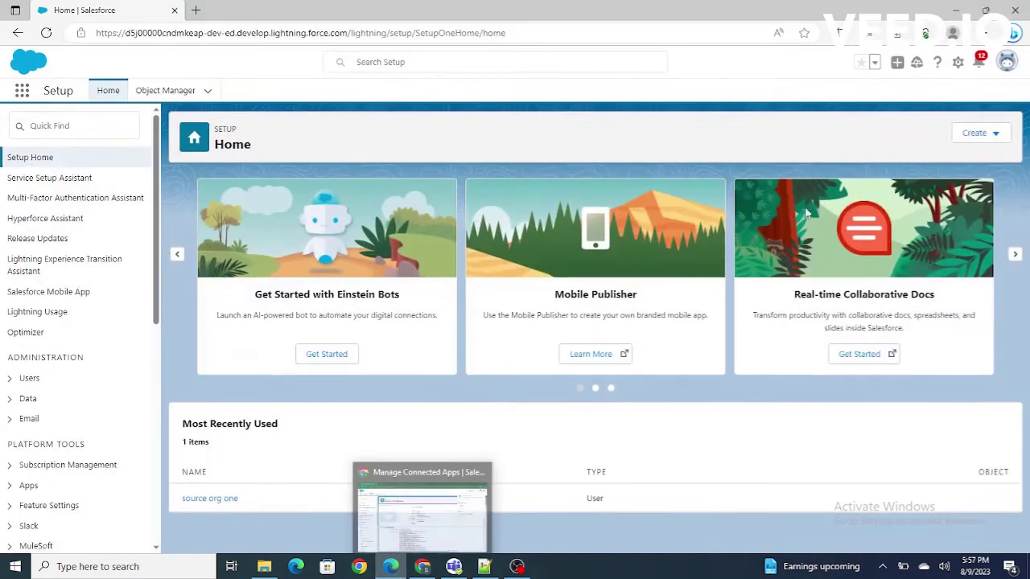
click(1016, 67)
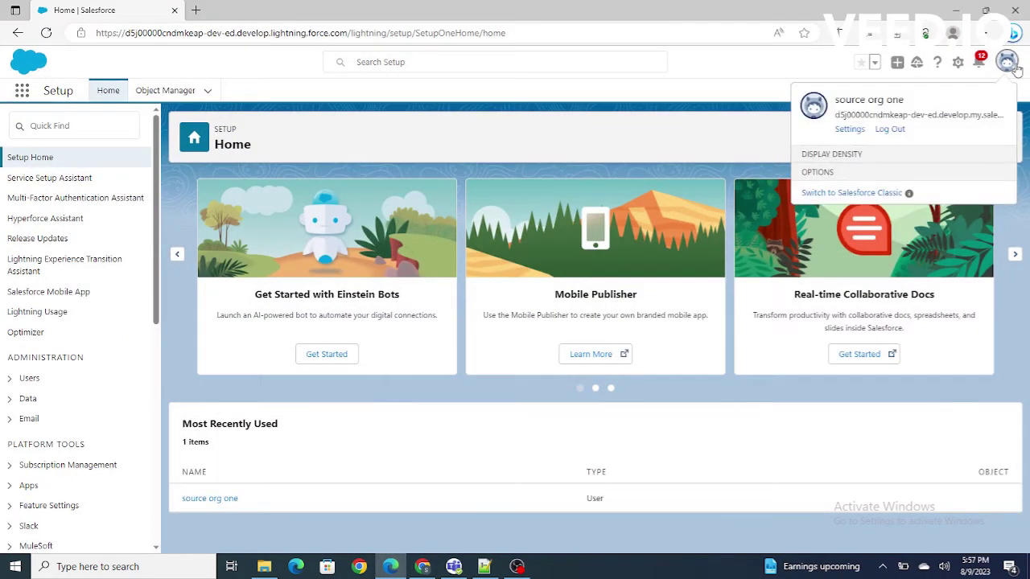
click(706, 130)
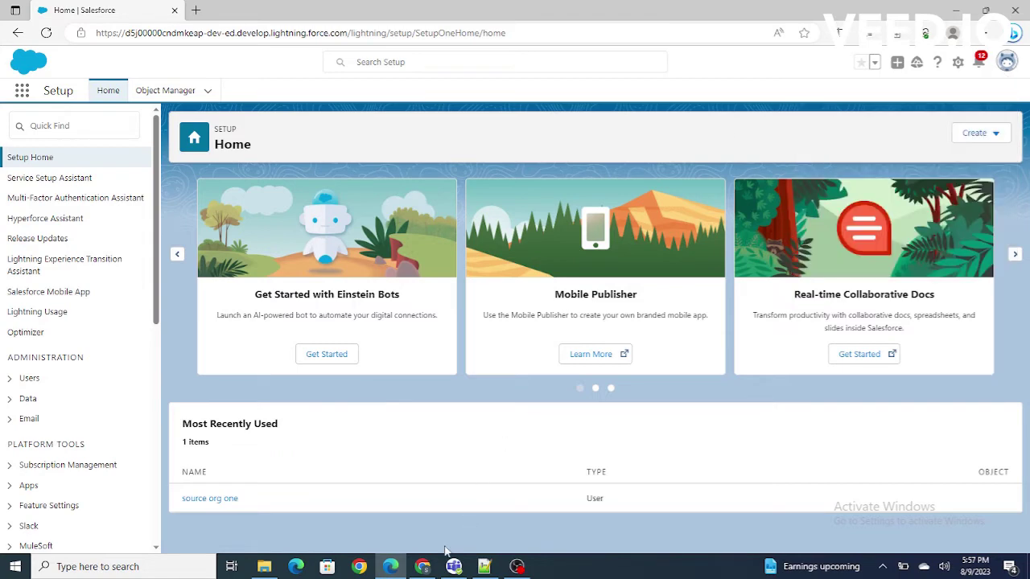
click(422, 567)
Flip between the connected app, consumer details and the Org 1 to Org 2 diagram.
click(503, 11)
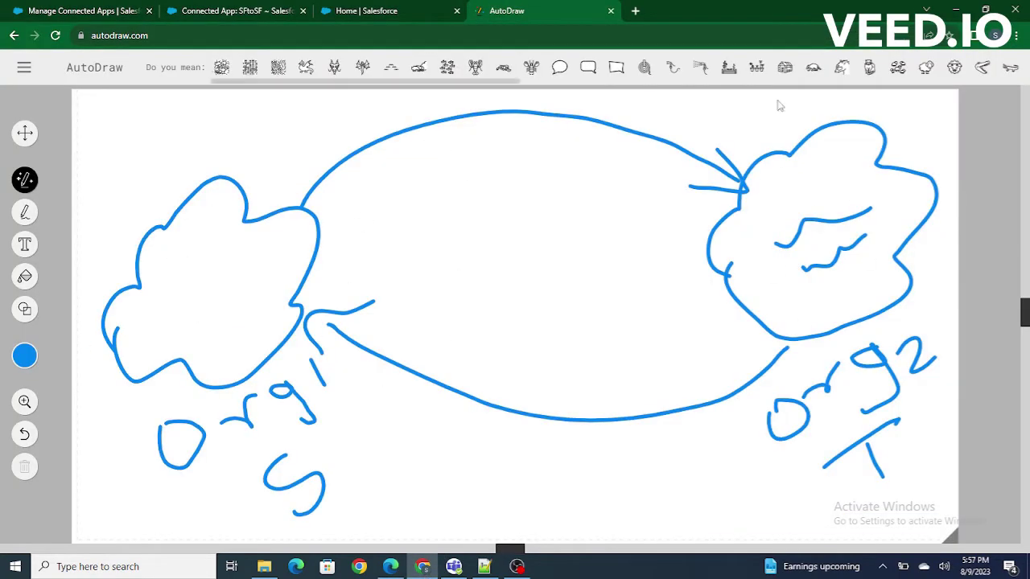
click(40, 9)
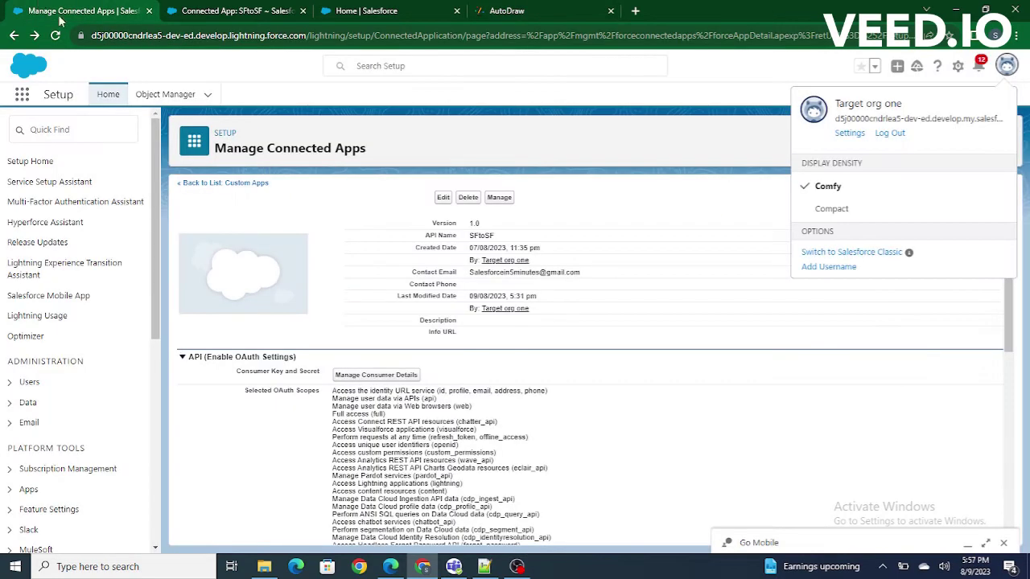
click(211, 10)
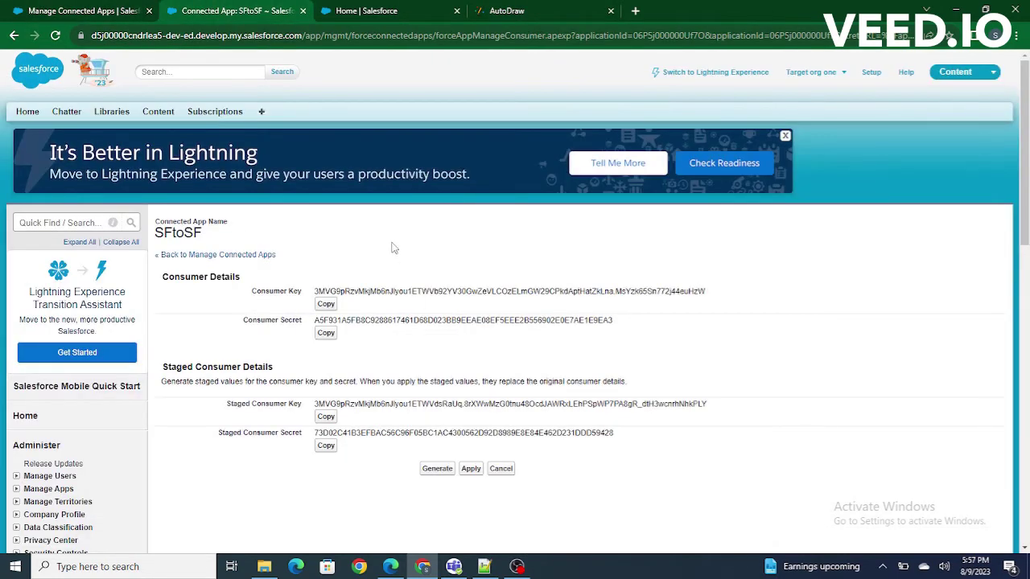
click(523, 8)
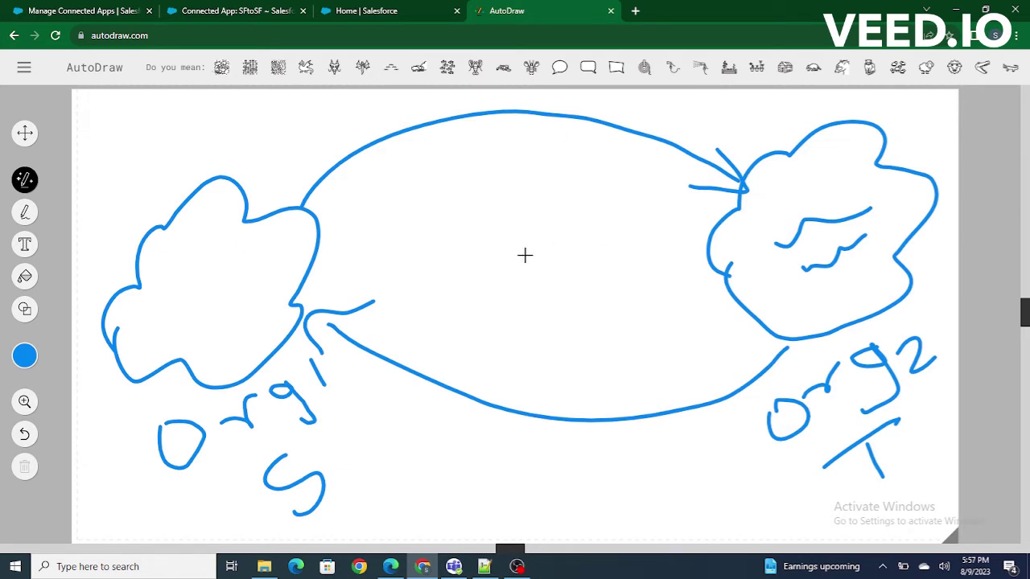
In the source org, find Auth. Providers via Quick Find 'Auth' and start a new one.
click(392, 566)
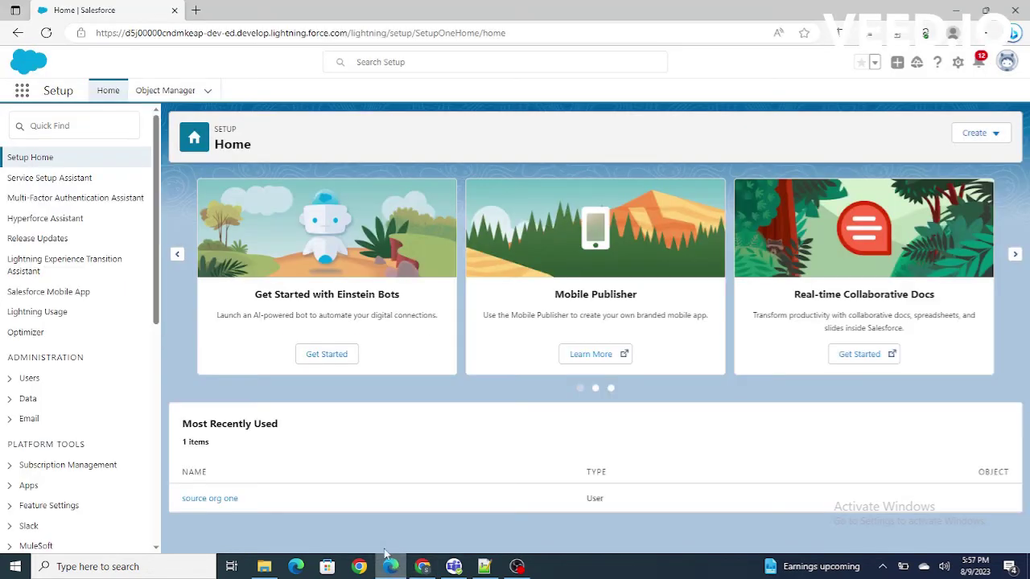
click(90, 119)
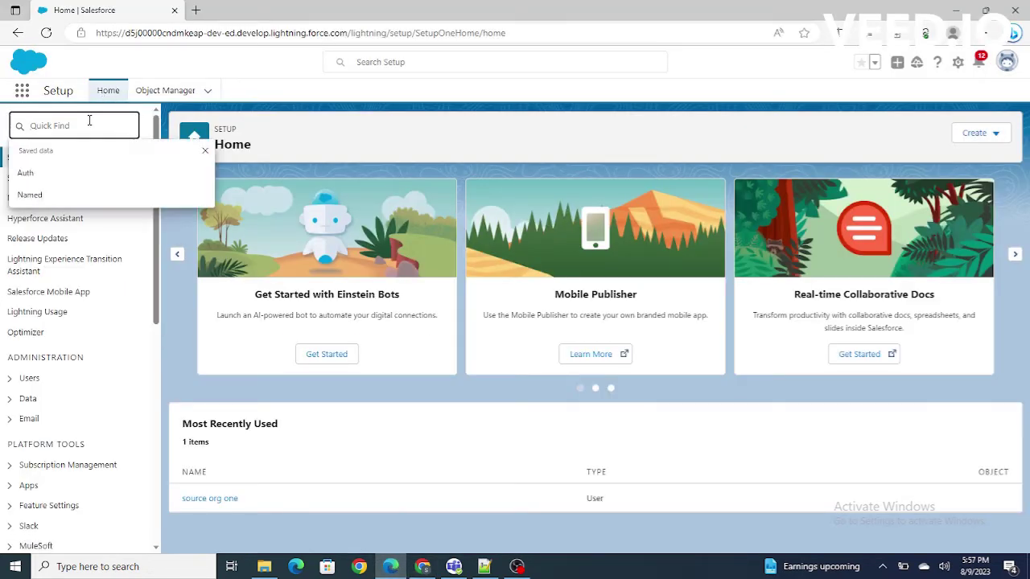
text(Auth)
click(69, 261)
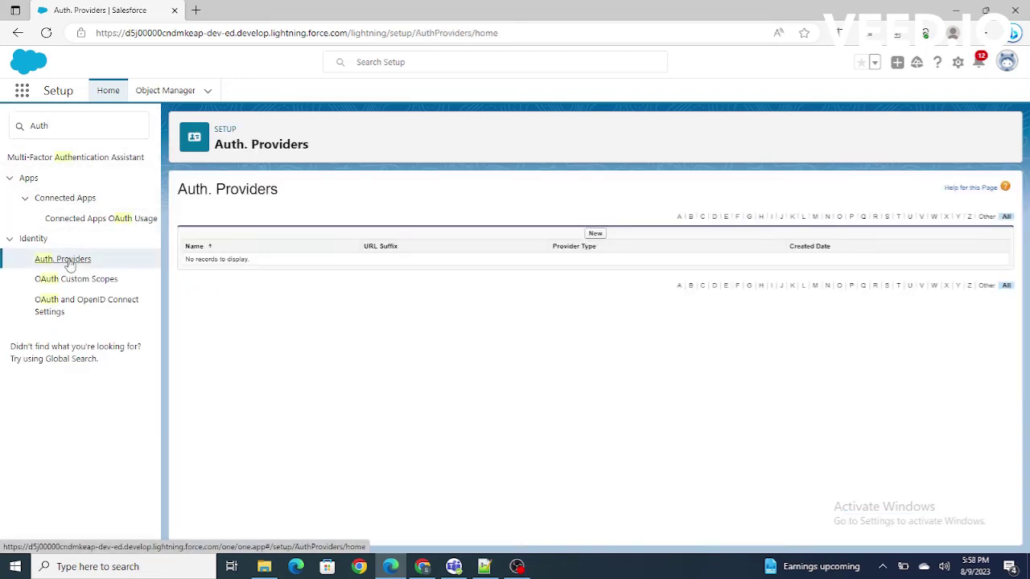
click(594, 233)
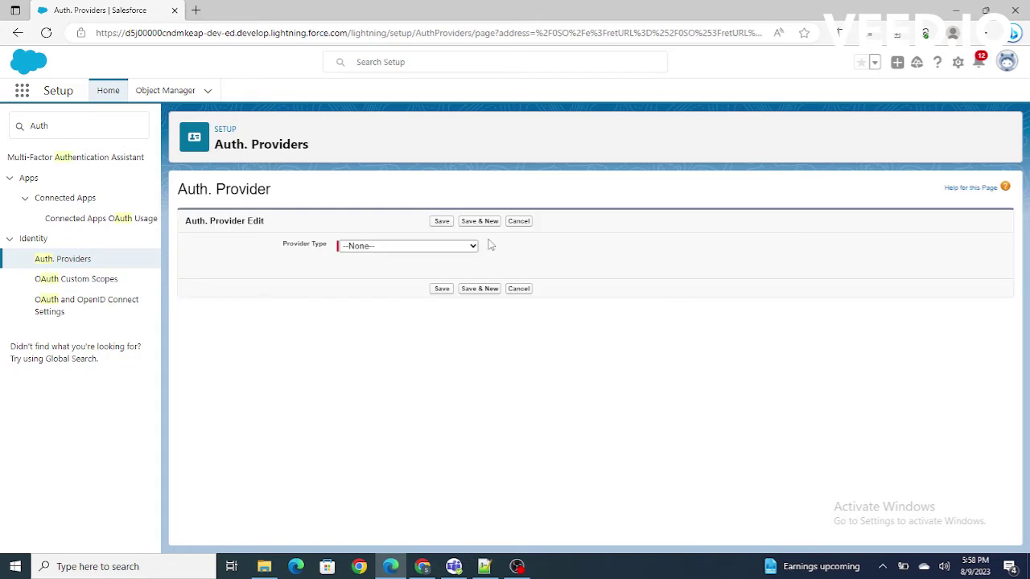
Set Provider Type to Salesforce and name it 'Salesforce to Salesforce Integ'.
triple_click(326, 244)
click(372, 246)
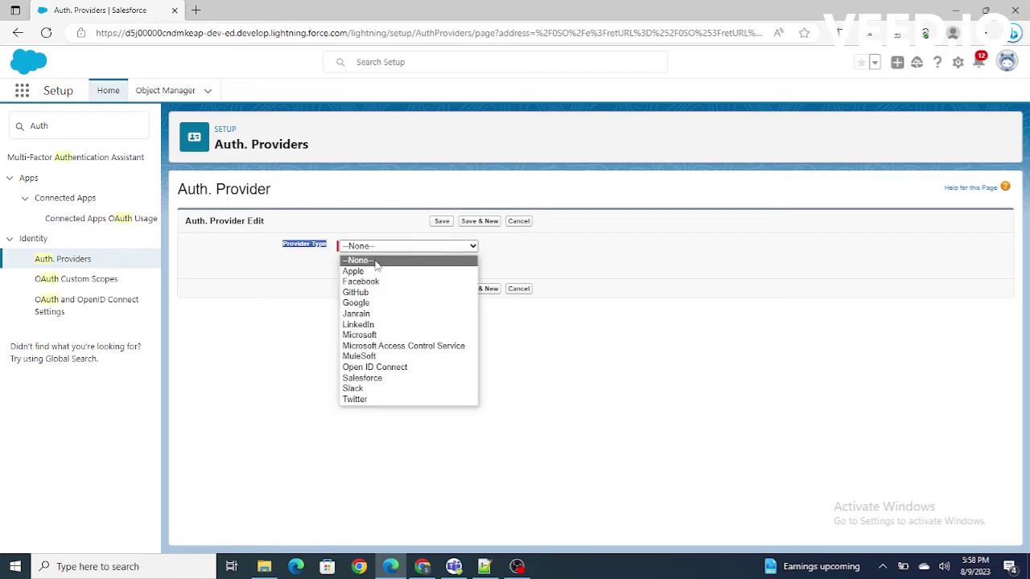
click(370, 378)
click(368, 248)
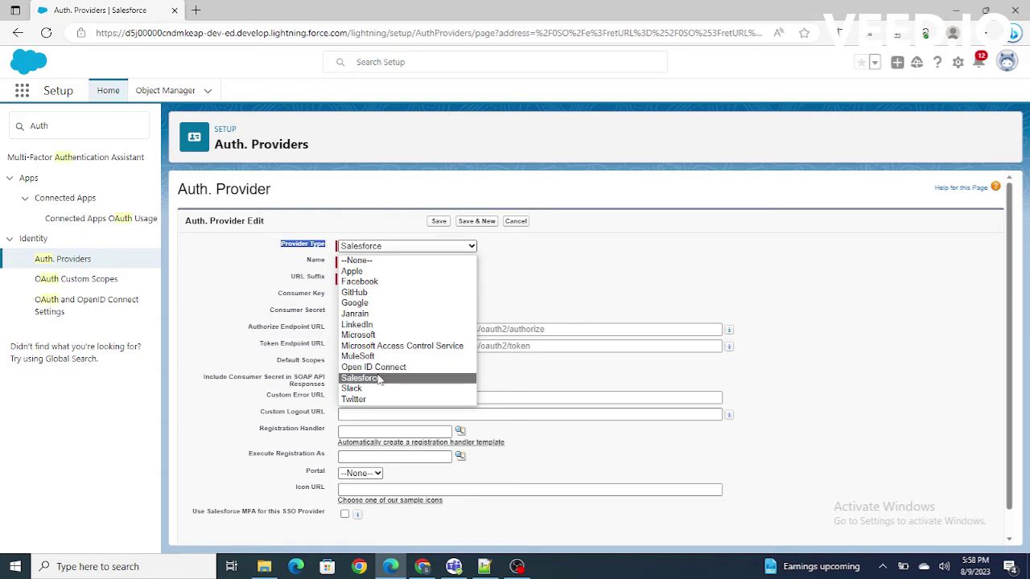
click(380, 378)
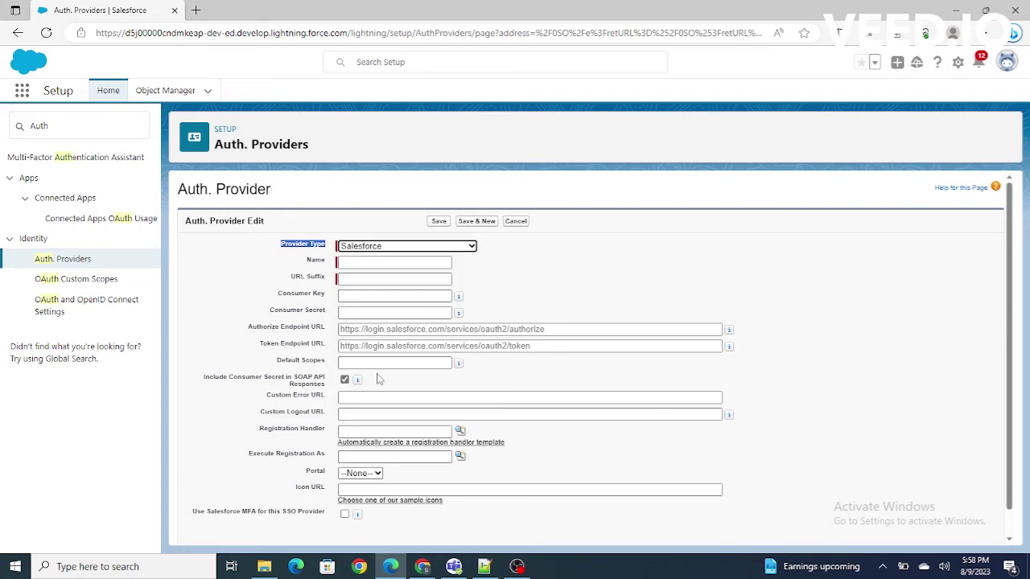
click(354, 263)
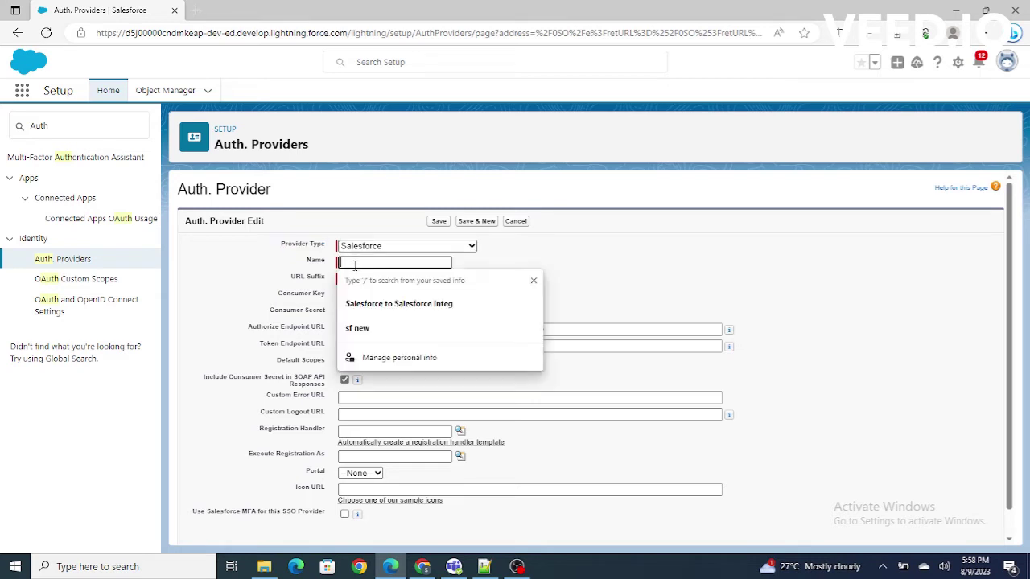
click(427, 310)
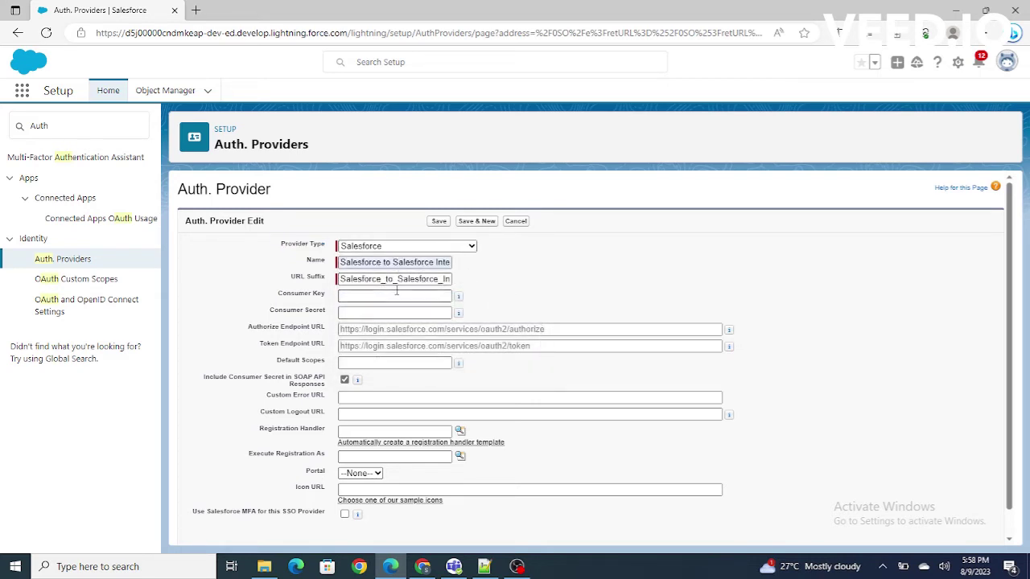
drag(279, 295, 330, 316)
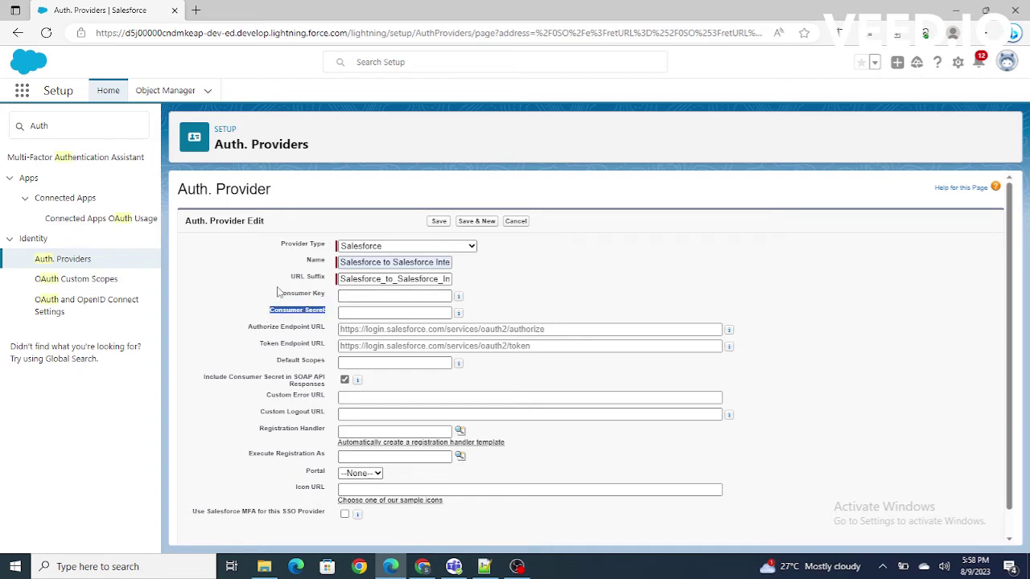
drag(277, 292, 294, 276)
Copy the connected app's consumer key and secret into the Auth. Provider form.
click(420, 568)
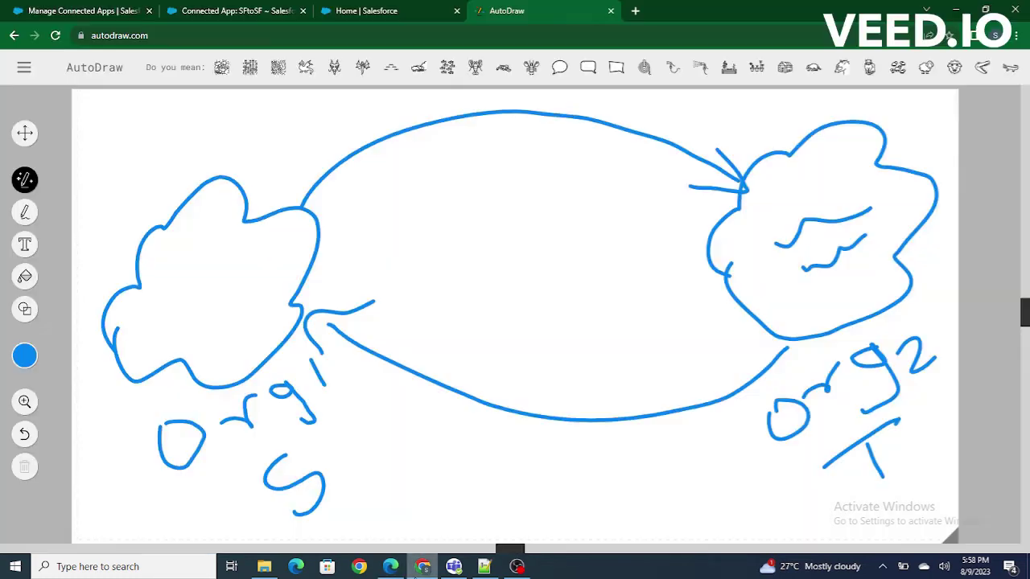
click(223, 8)
click(326, 304)
click(390, 566)
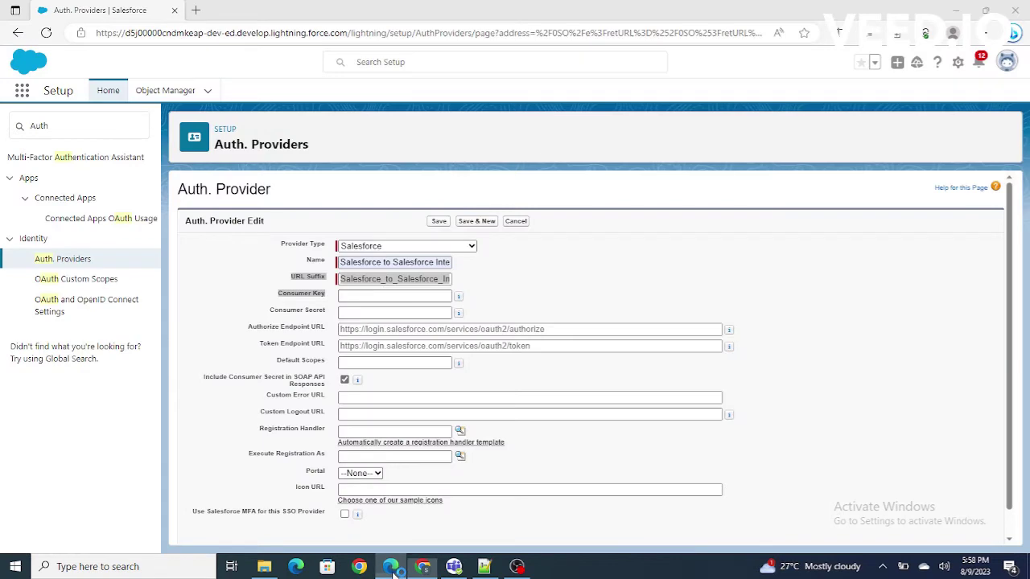
click(363, 295)
key(ctrl+v)
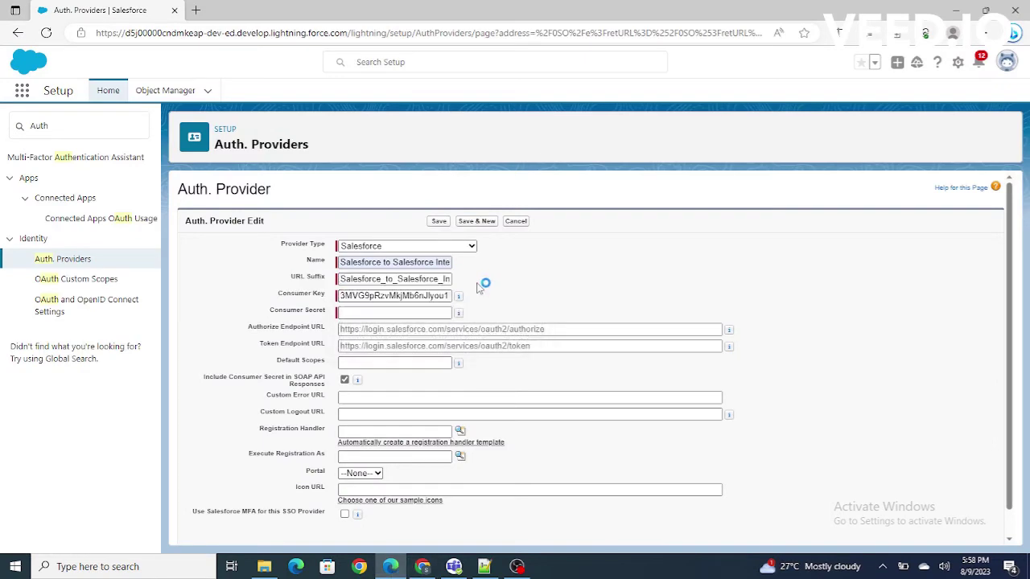
key(alt+Tab)
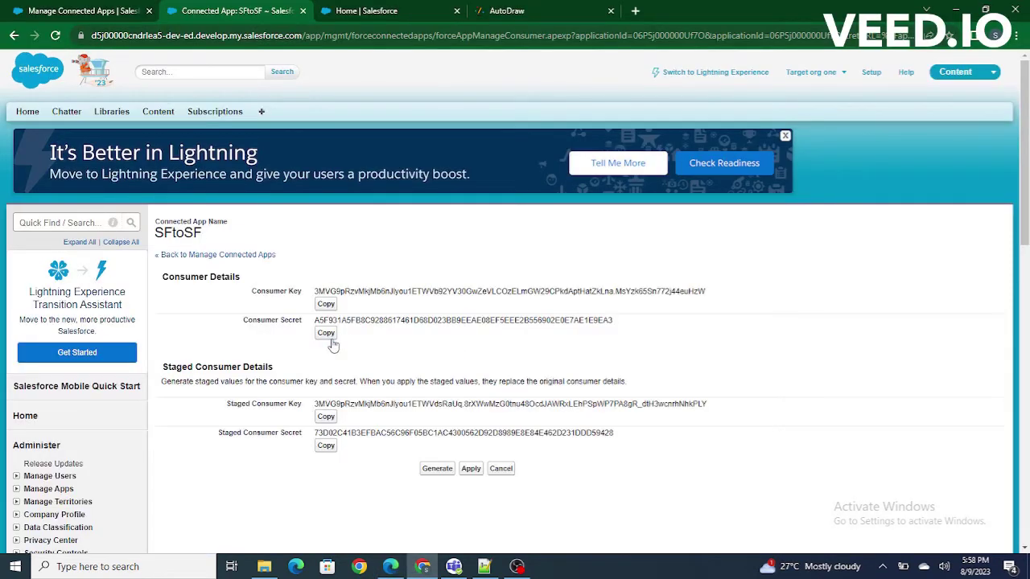
click(325, 334)
click(390, 566)
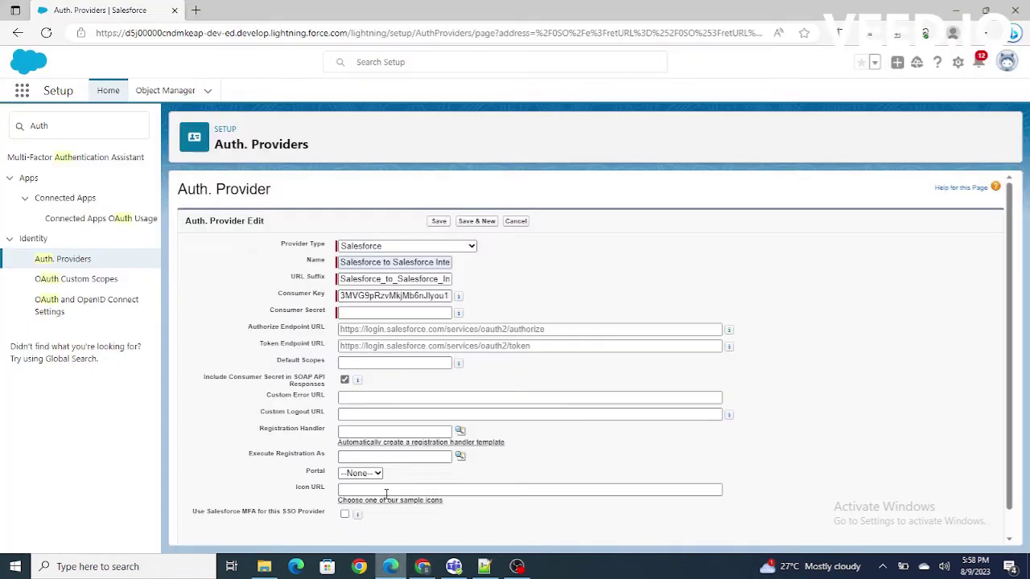
click(362, 313)
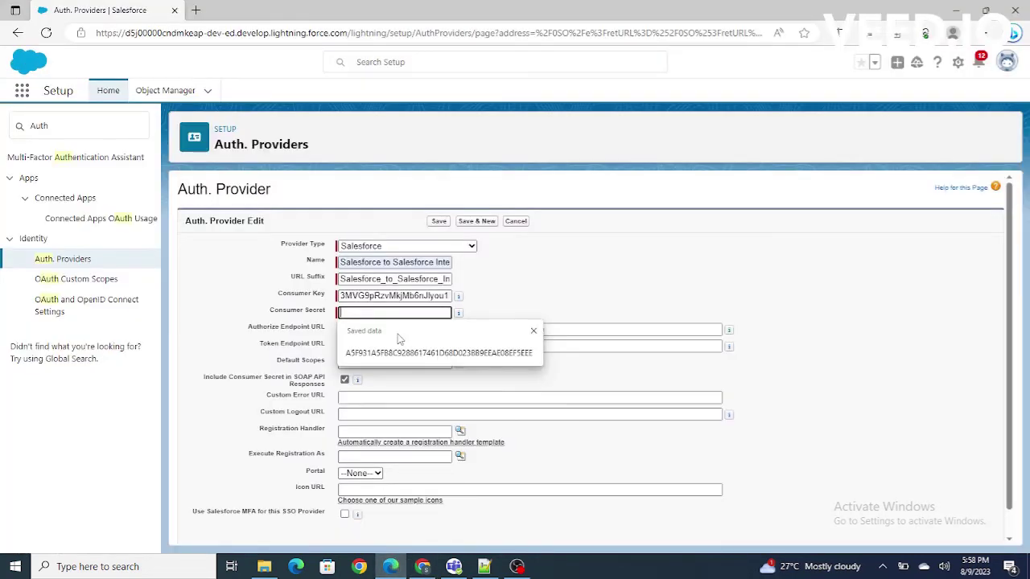
key(ctrl+v)
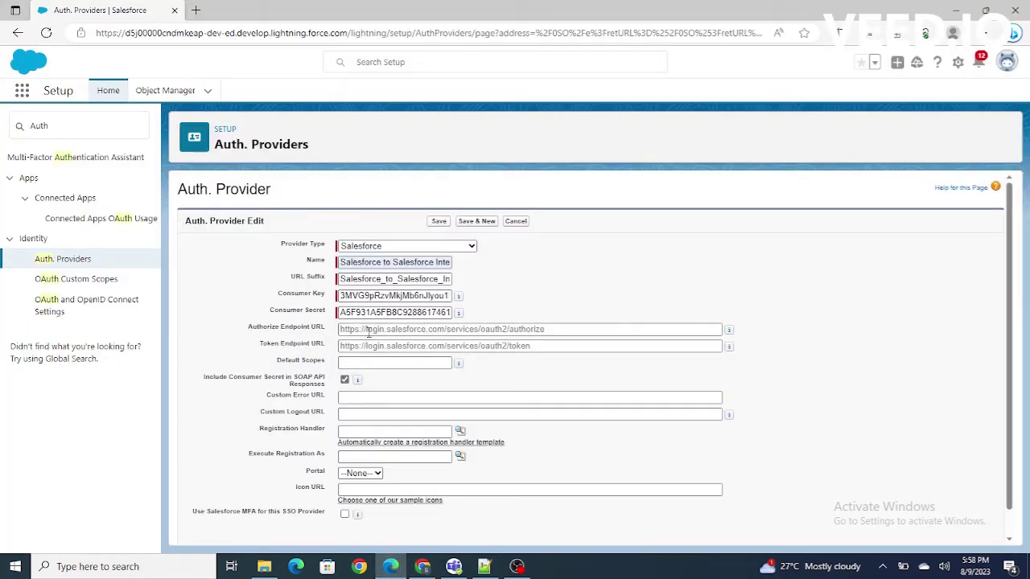
Fill the suggested Authorize and Token Endpoint URLs, set Default Scopes to full, and save.
click(368, 332)
click(411, 375)
click(426, 346)
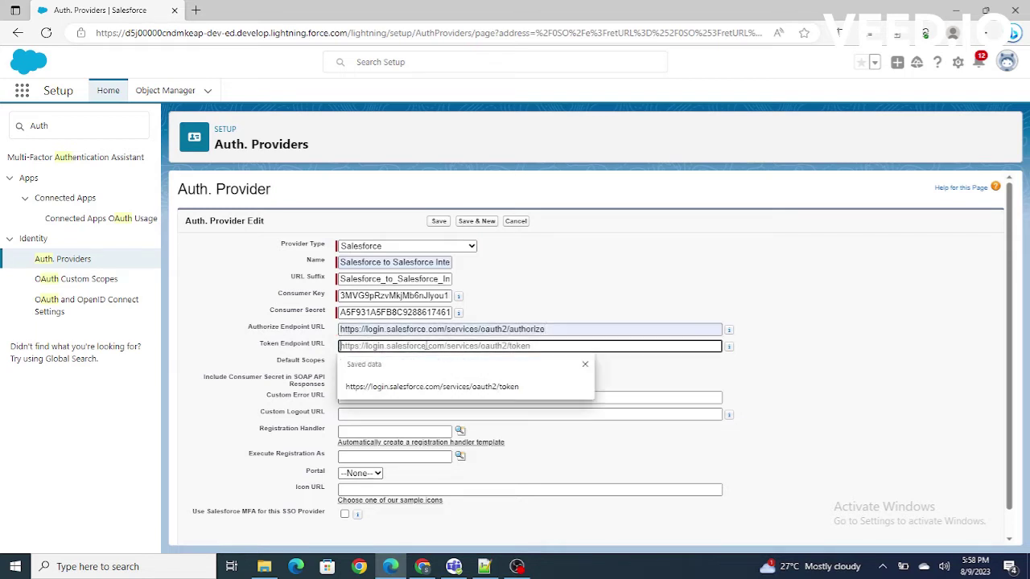
click(440, 387)
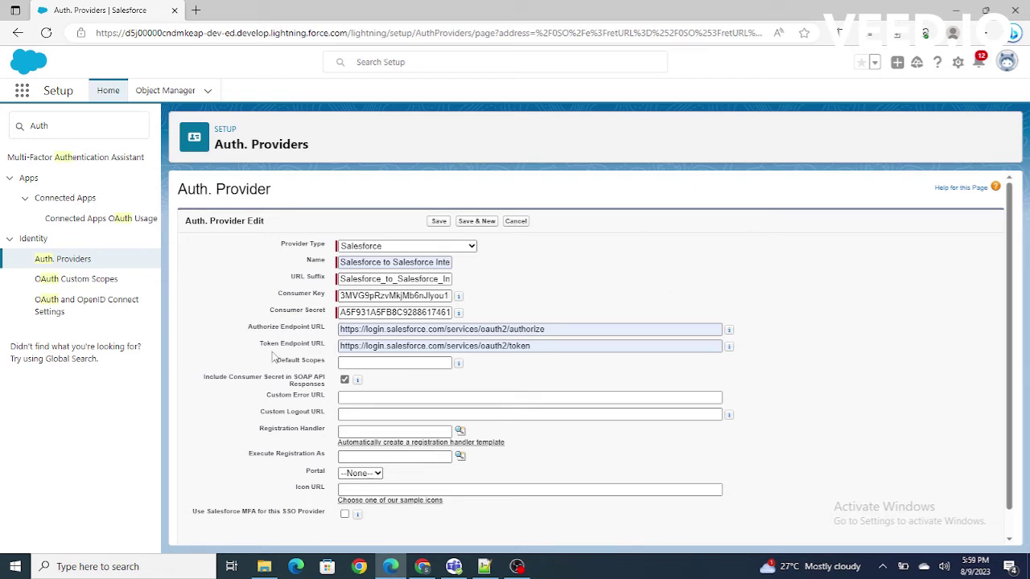
drag(276, 359, 336, 366)
click(358, 363)
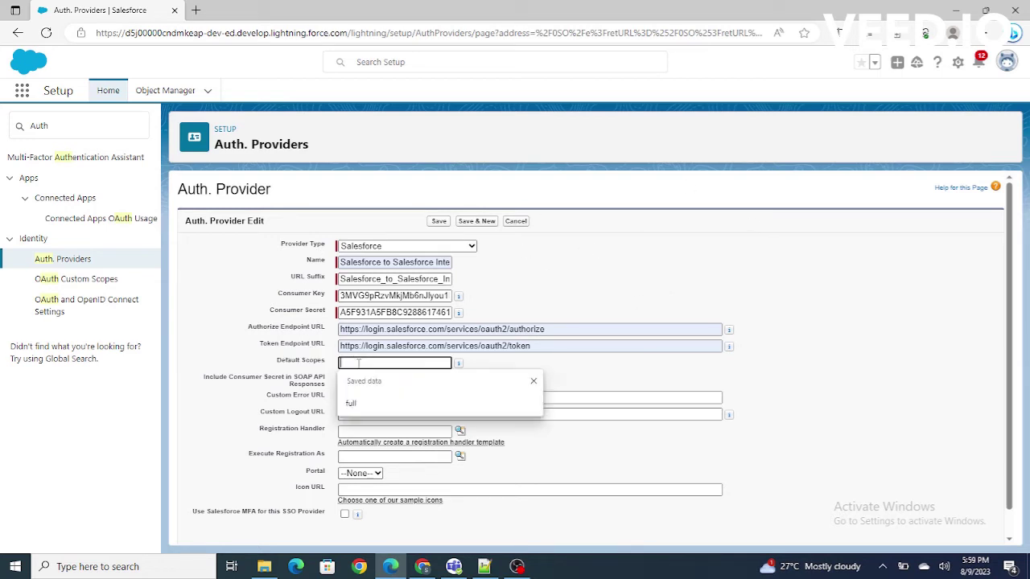
click(373, 403)
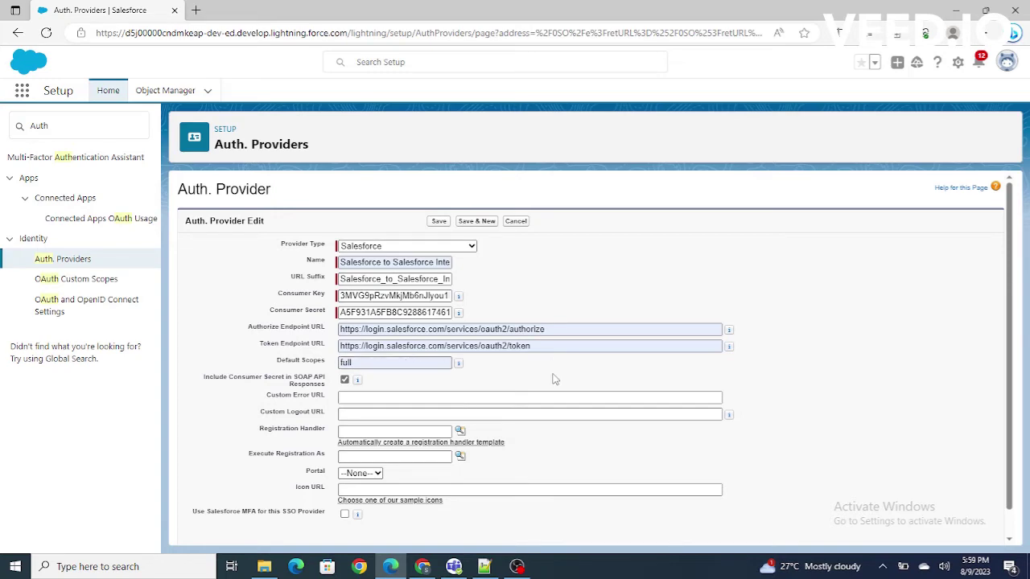
scroll(563, 411, down, 2)
scroll(564, 411, up, 2)
click(437, 223)
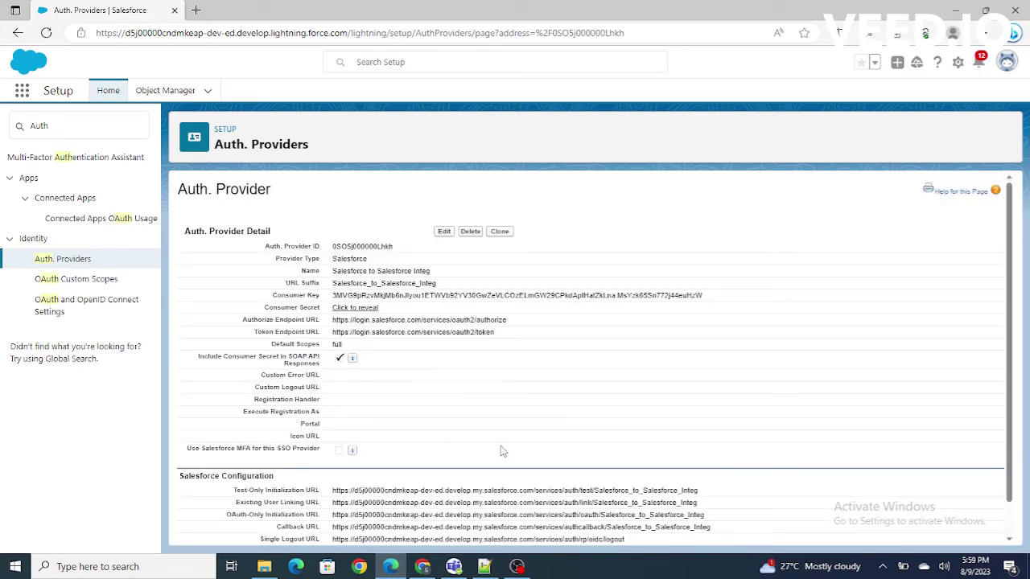
Replace the Quick Find text with 'Named' and open the empty Named Credentials page.
drag(73, 125, 4, 121)
key(BackSpace)
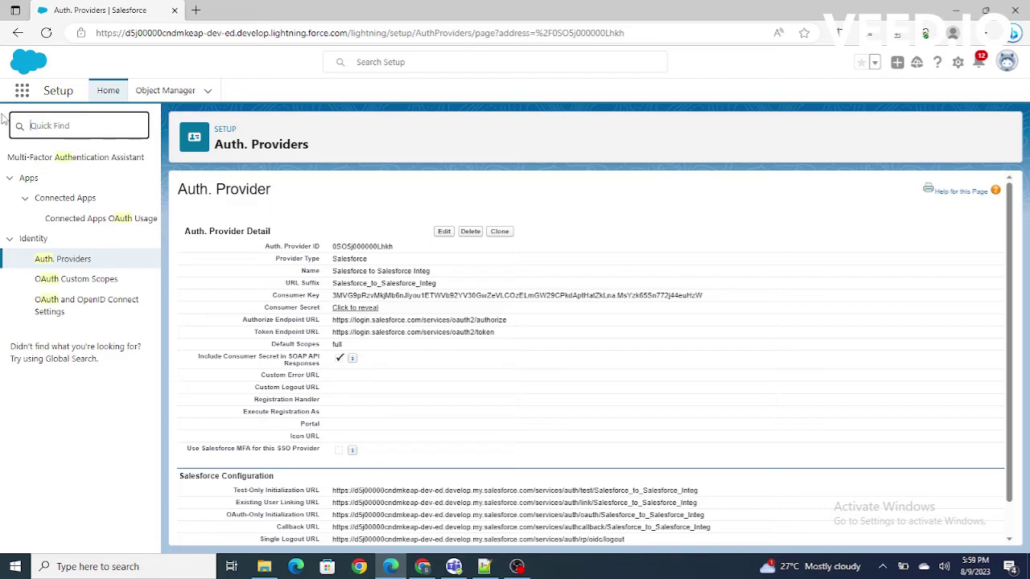
text(Na)
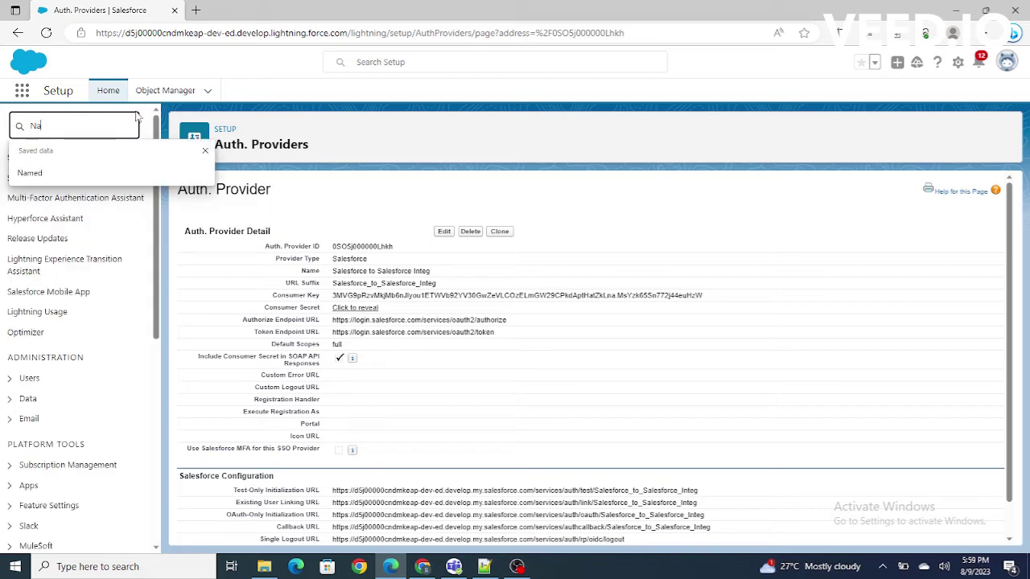
text(med)
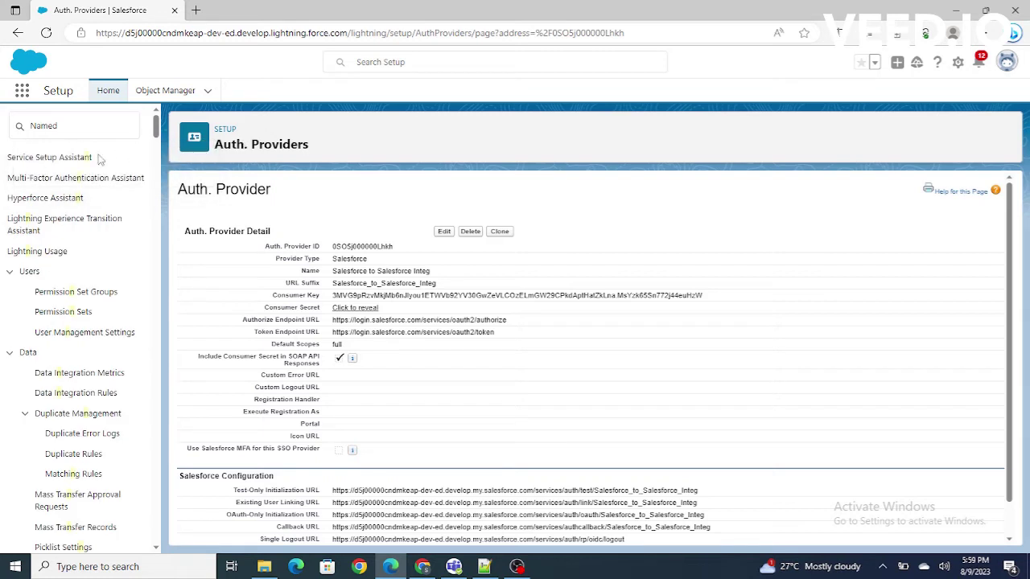
click(70, 179)
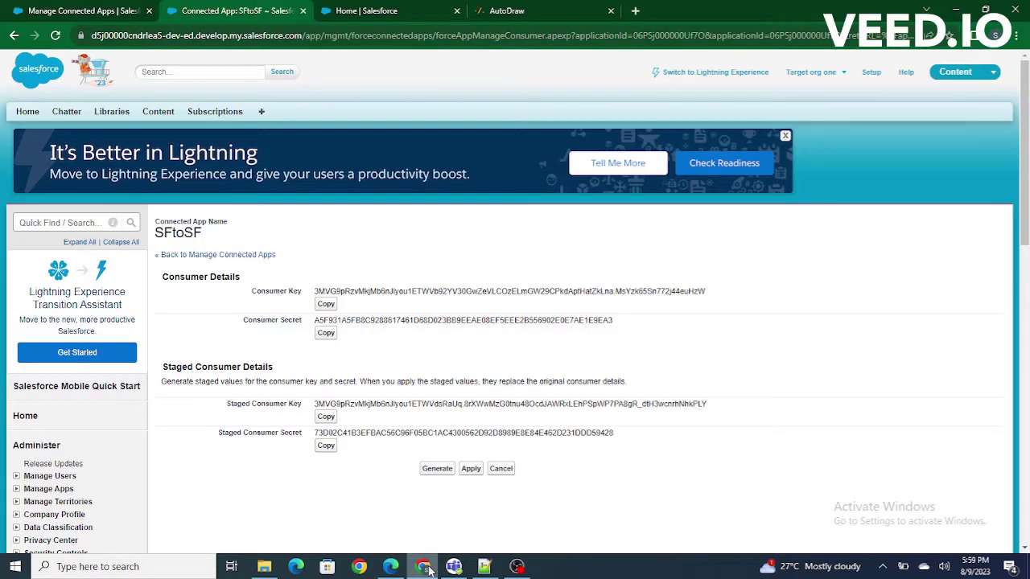
click(422, 566)
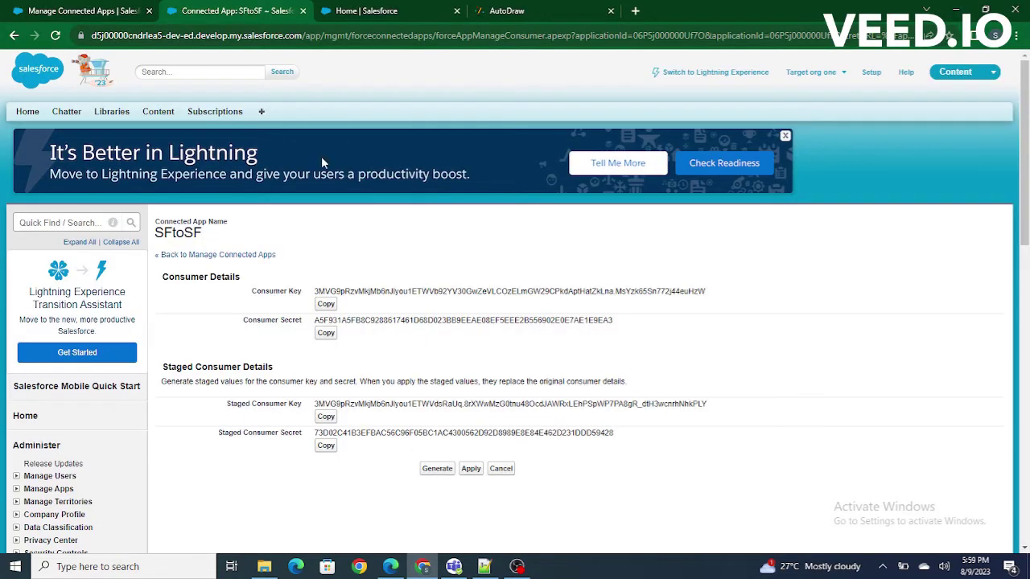
click(391, 567)
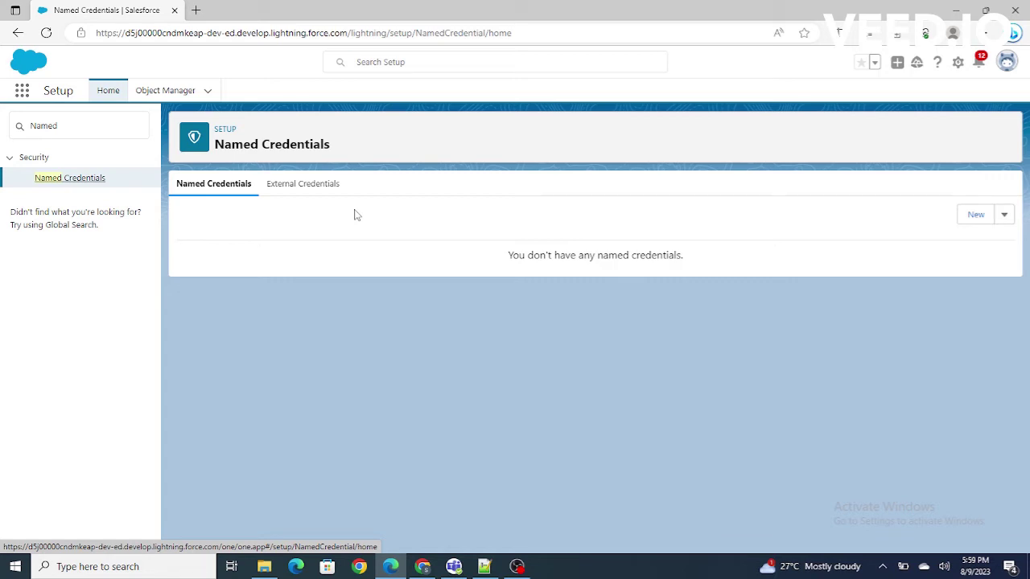
Start a New Legacy named credential labelled 'SF Named Cred', auto-filling name SF_Named_Cred.
click(1004, 215)
click(988, 240)
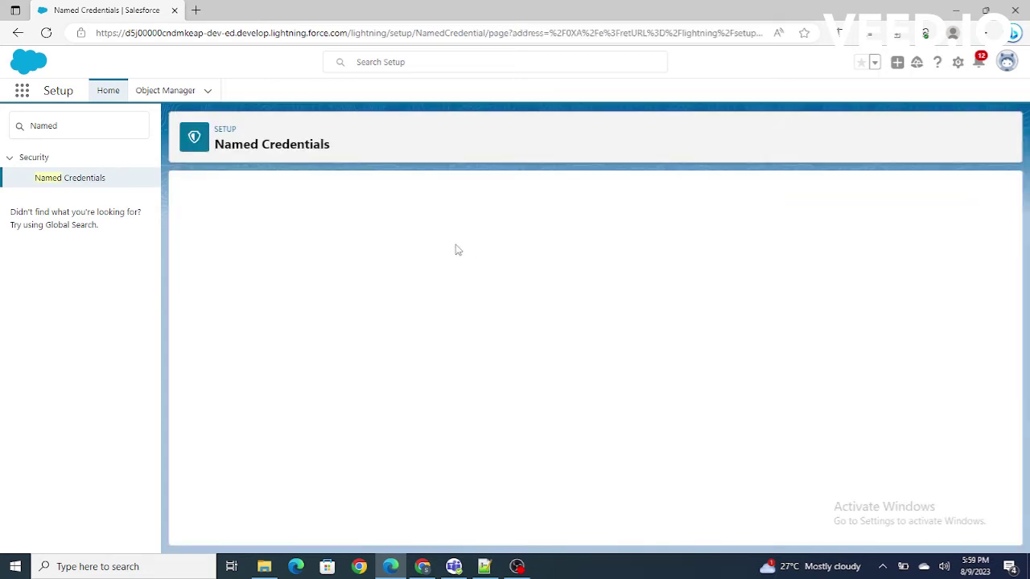
click(400, 270)
text(SF)
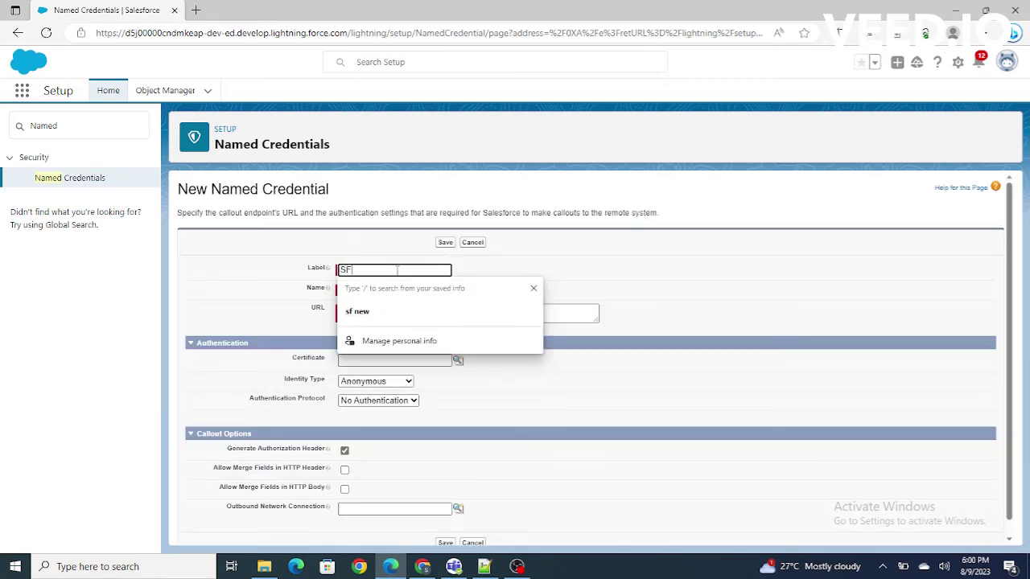
text( Named Cred)
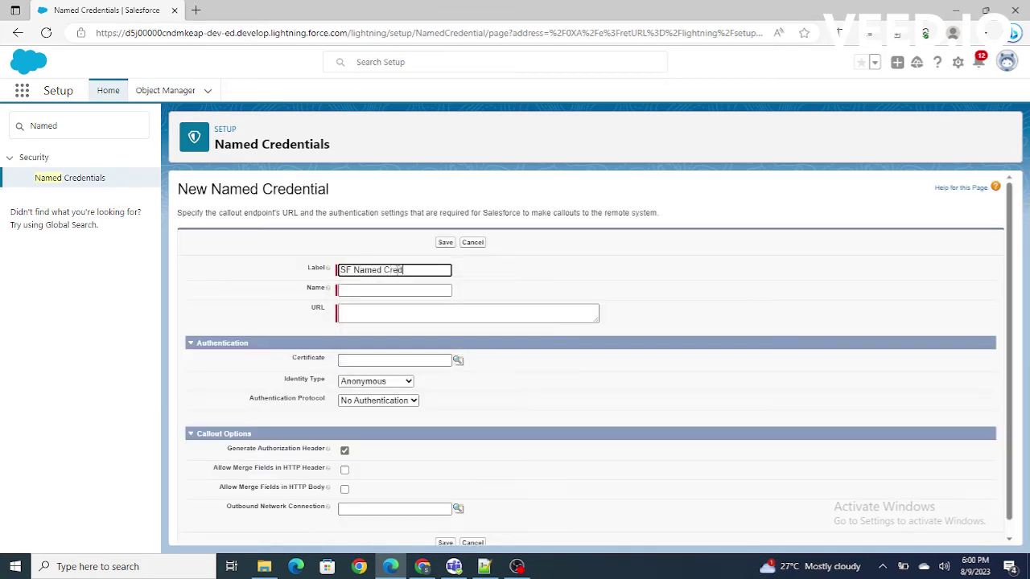
click(505, 283)
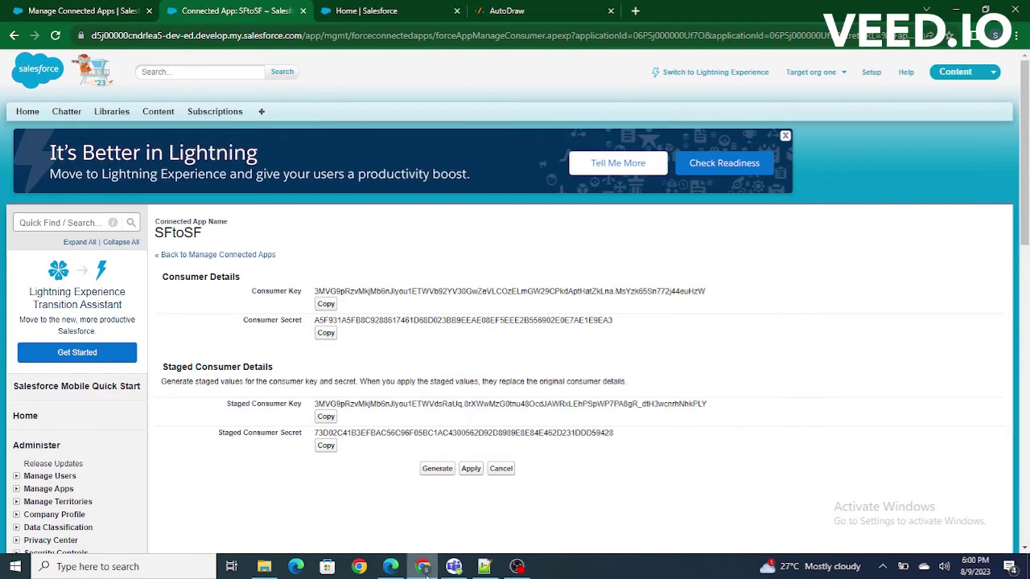
Copy the target org's domain into the URL field and remove the trailing slash.
click(422, 567)
click(375, 36)
click(375, 36)
drag(332, 35, 63, 50)
key(ctrl+c)
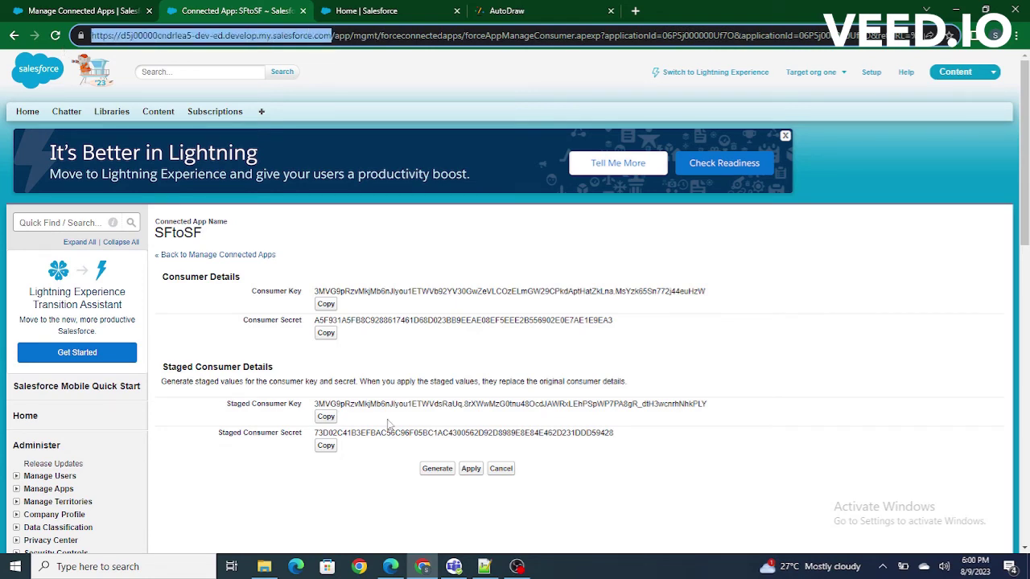
click(390, 567)
click(345, 321)
key(ctrl+v)
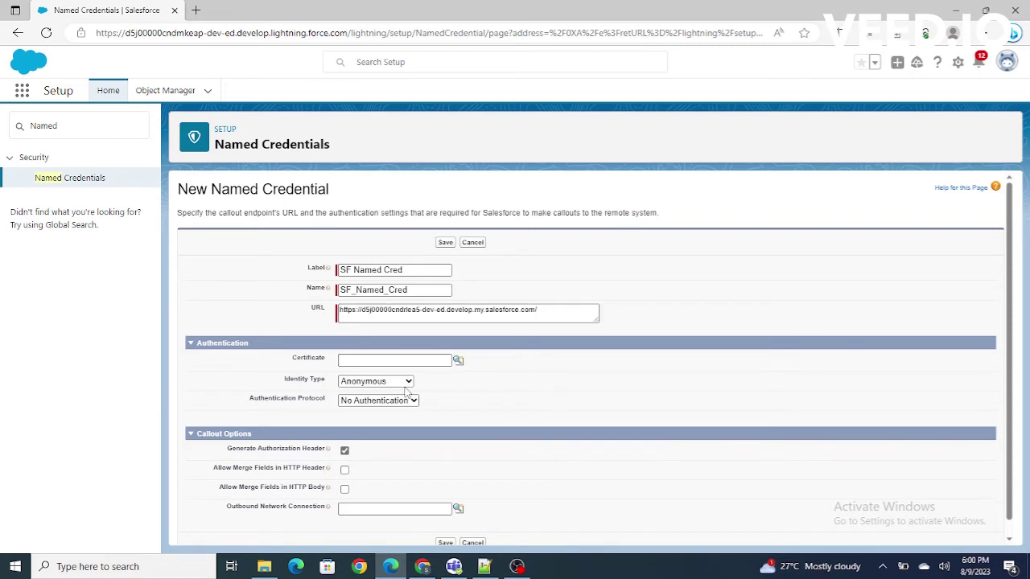
click(557, 312)
key(BackSpace)
click(529, 395)
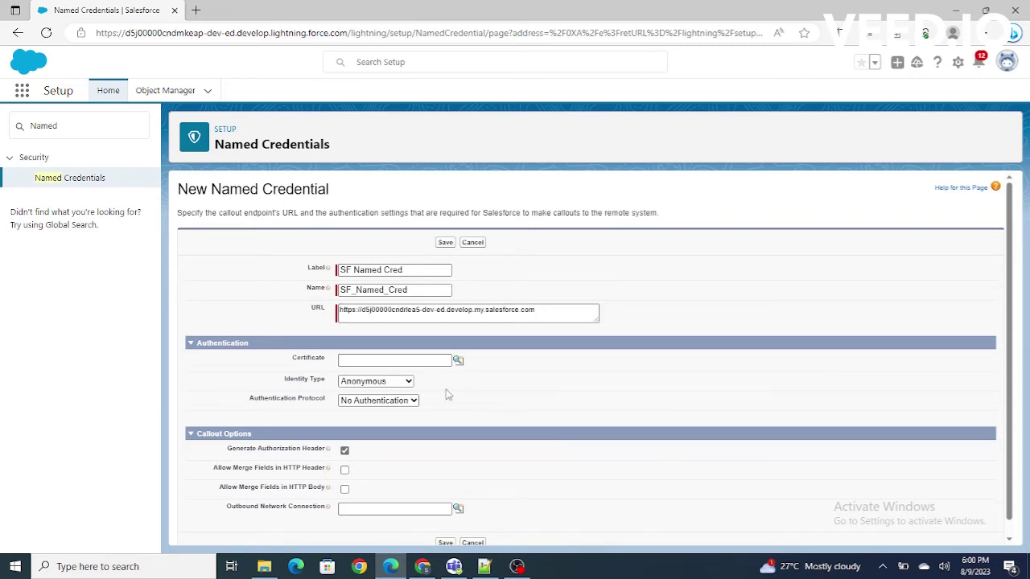
Show the Identity Type choices: Anonymous, Per User and Named Principal.
click(362, 383)
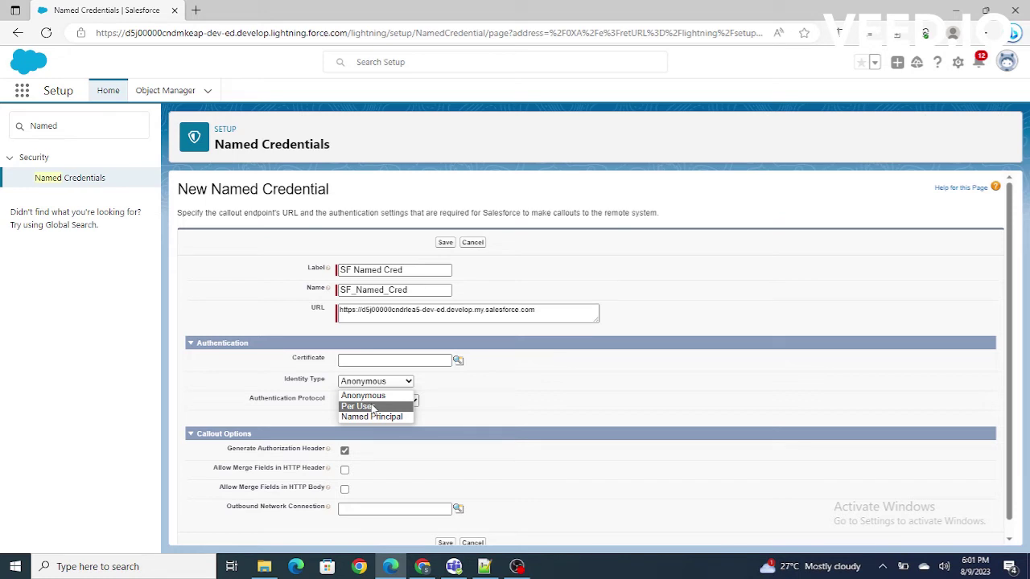
Set Identity Type to Named Principal and Authentication Protocol to OAuth 2.0.
click(374, 417)
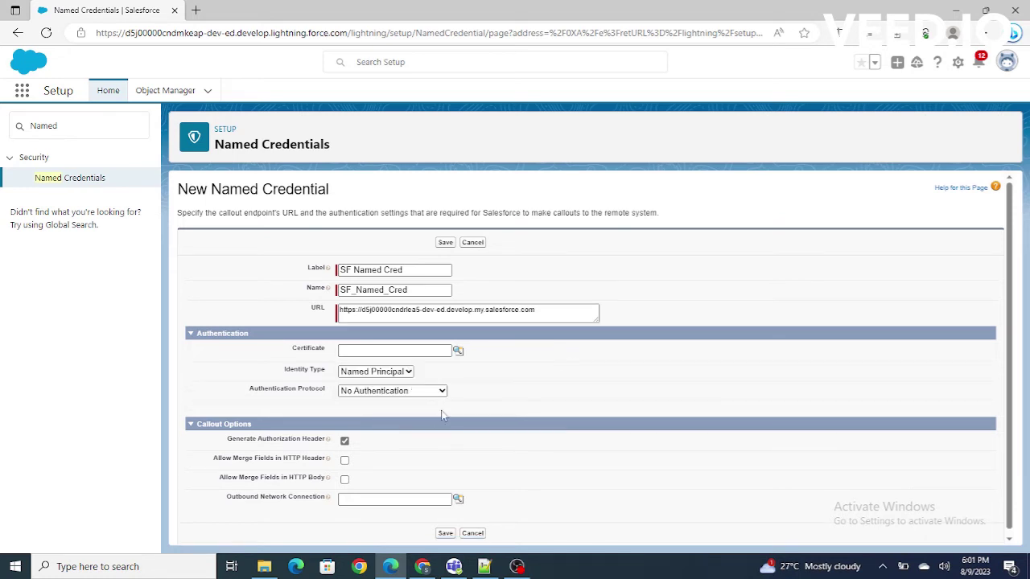
drag(246, 392, 325, 393)
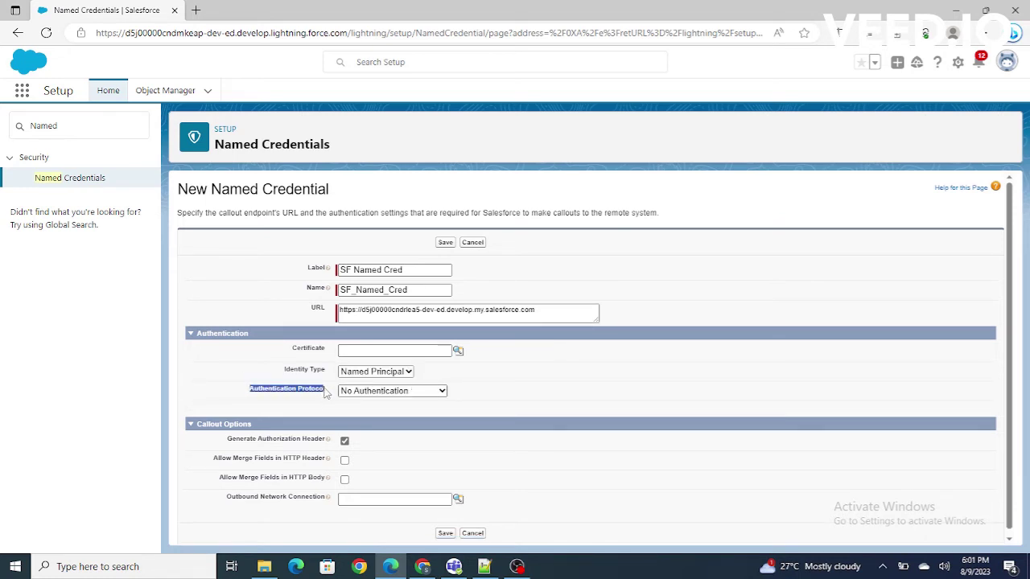
click(380, 393)
click(374, 416)
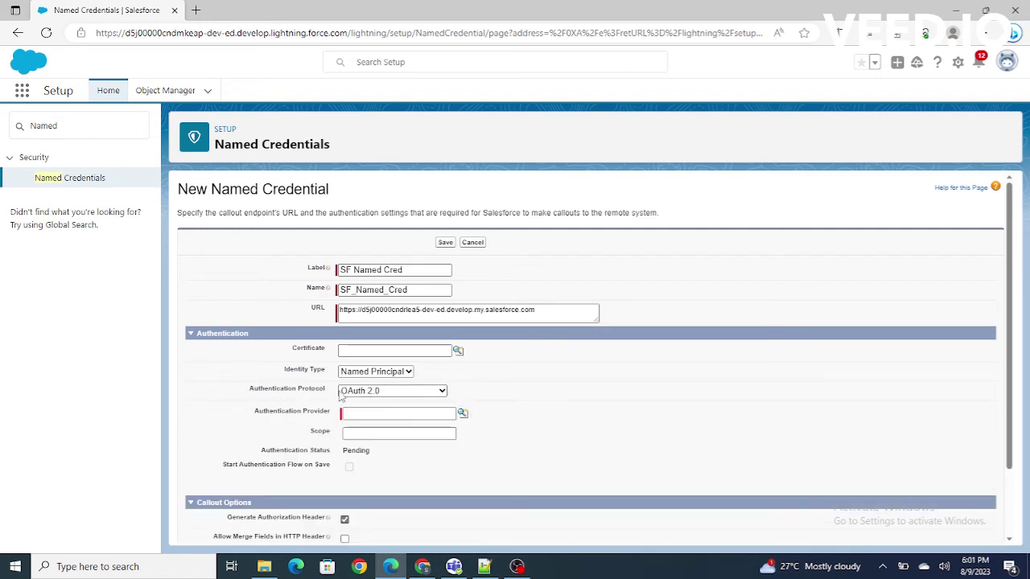
Pick the Salesforce to Salesforce auth provider, keeping Start Authentication Flow on Save checked.
drag(255, 417, 337, 414)
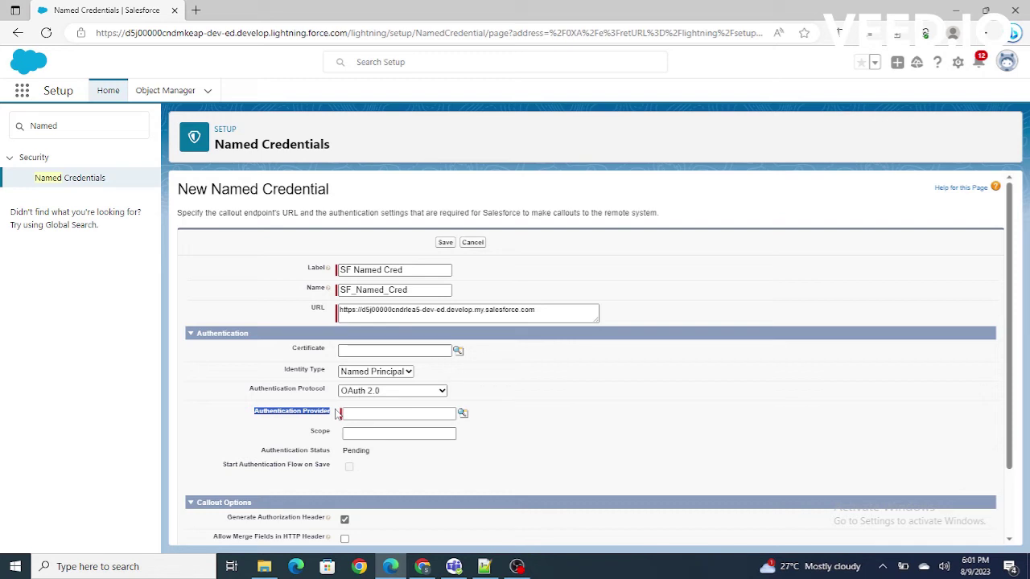
drag(257, 417, 342, 413)
click(488, 407)
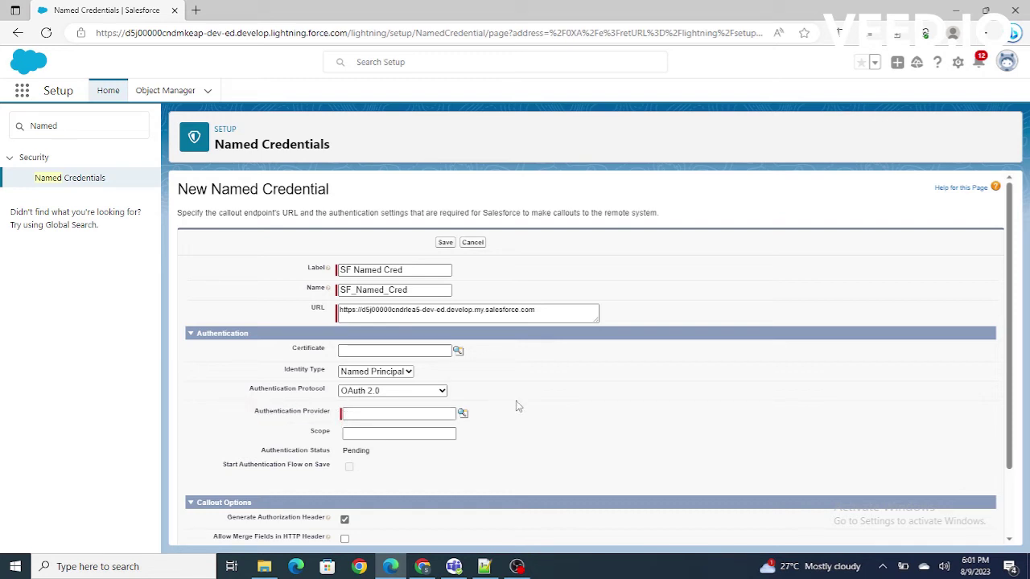
click(462, 413)
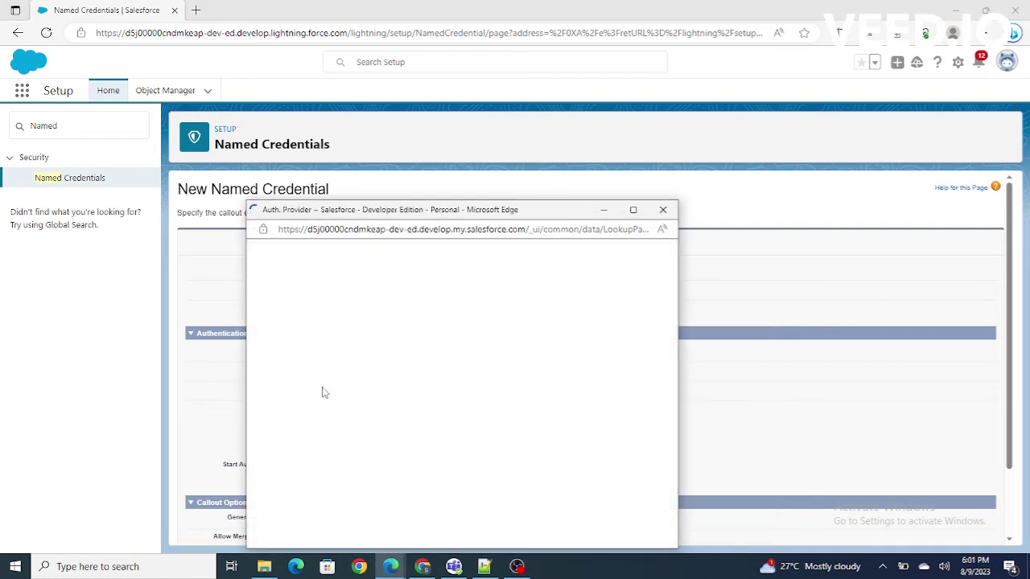
click(312, 369)
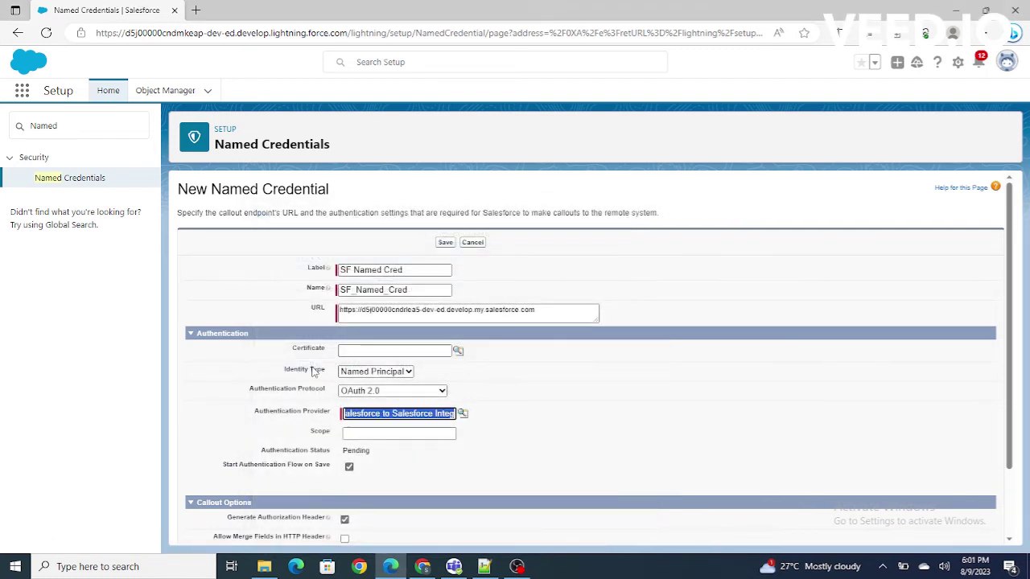
click(533, 483)
scroll(529, 483, down, 1)
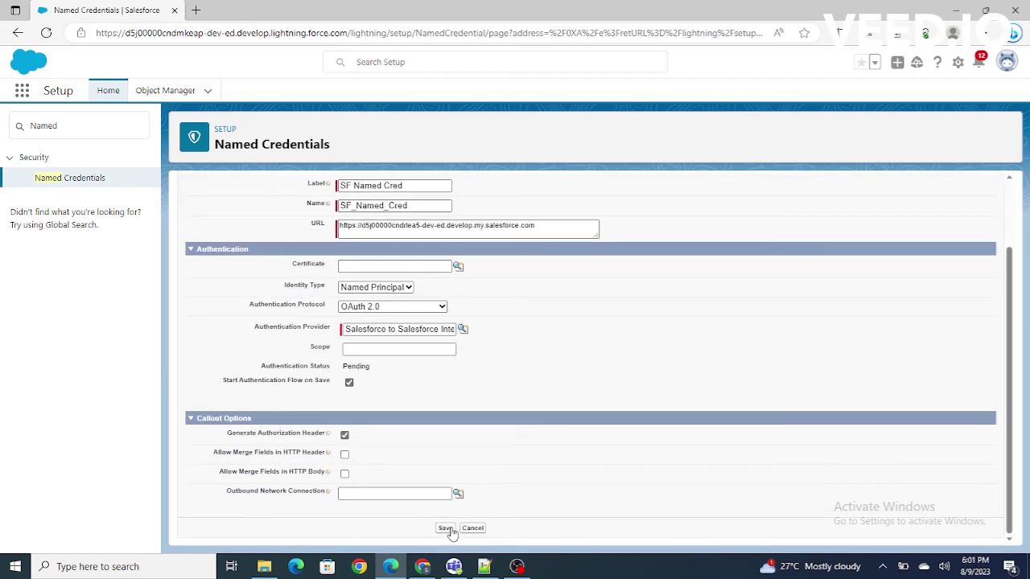
Save SF Named Cred, note the redirect_uri_mismatch error, and return to Setup.
drag(563, 229, 231, 236)
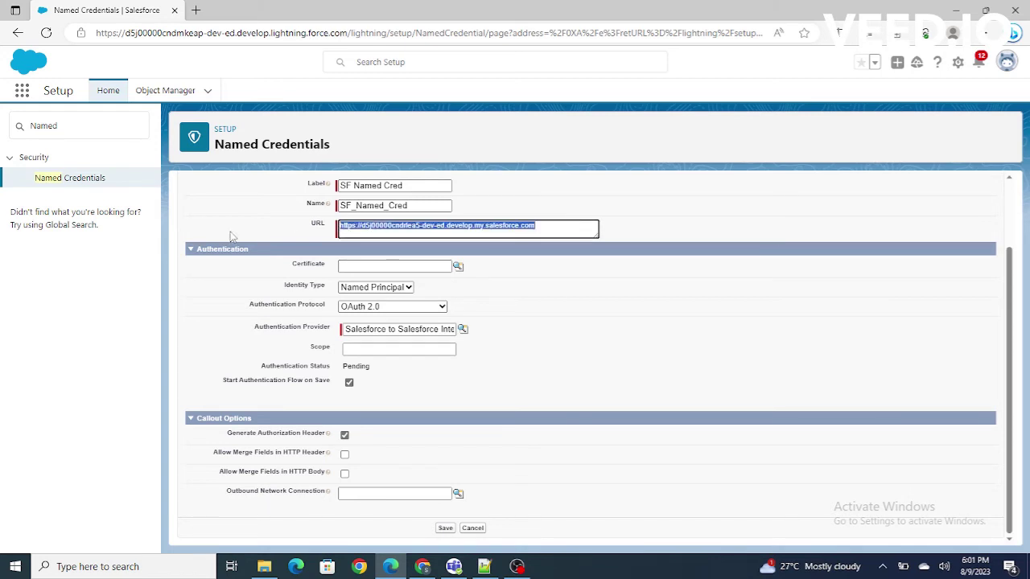
click(502, 371)
click(447, 528)
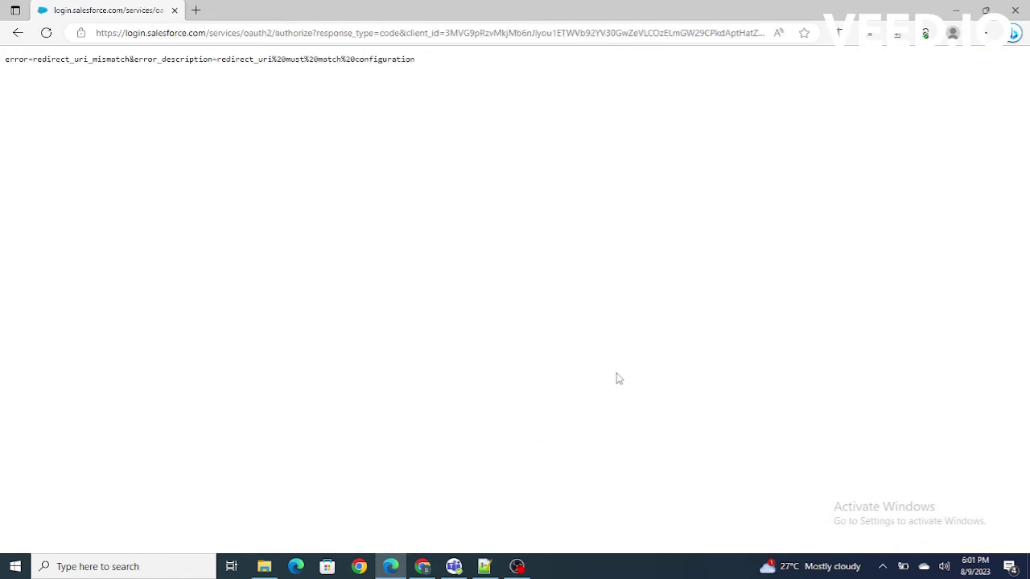
drag(435, 58, 7, 84)
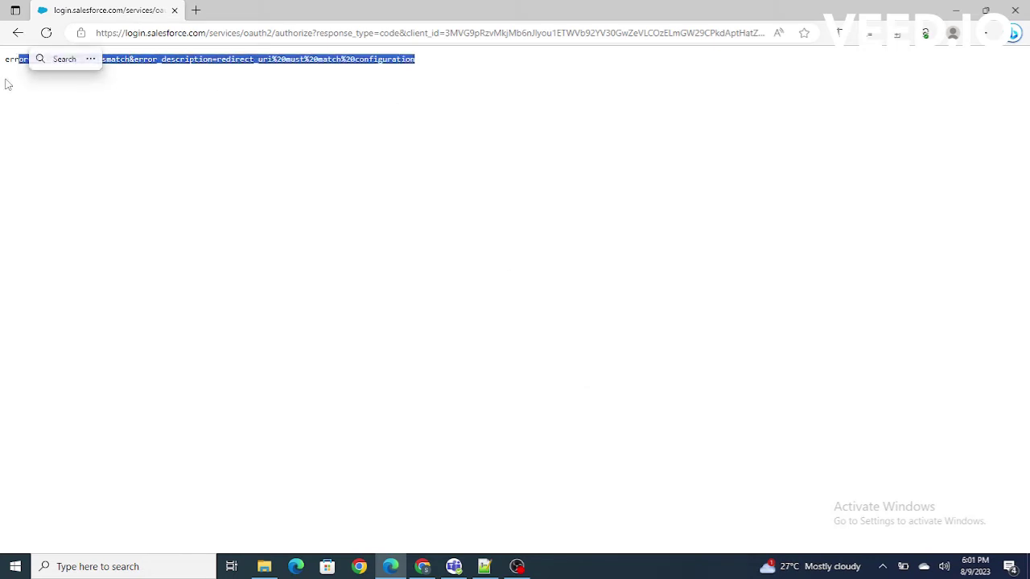
click(18, 33)
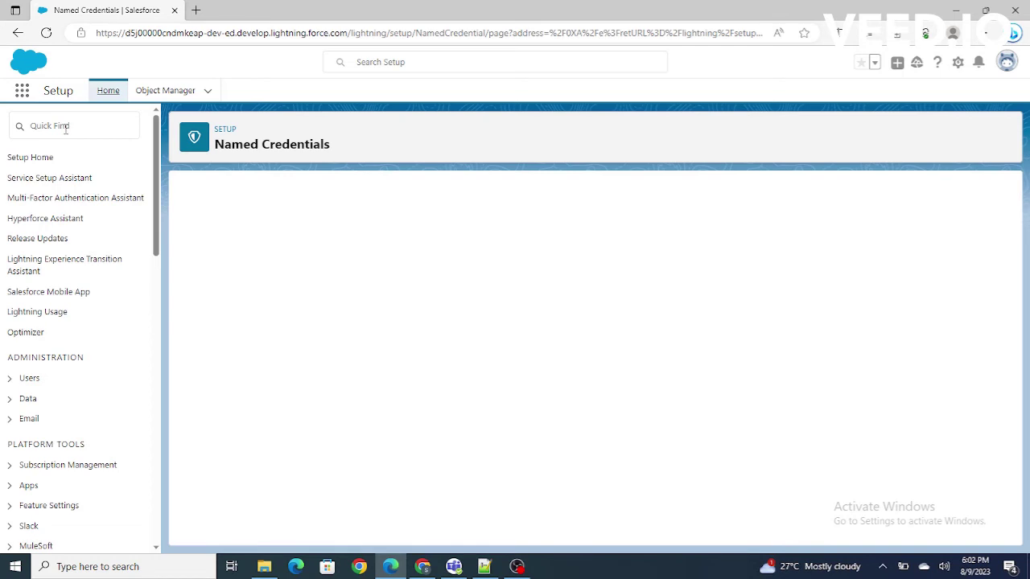
Find Auth. Providers via Quick Find 'AUTH' and open Salesforce to Salesforce Integ.
click(66, 129)
text(a)
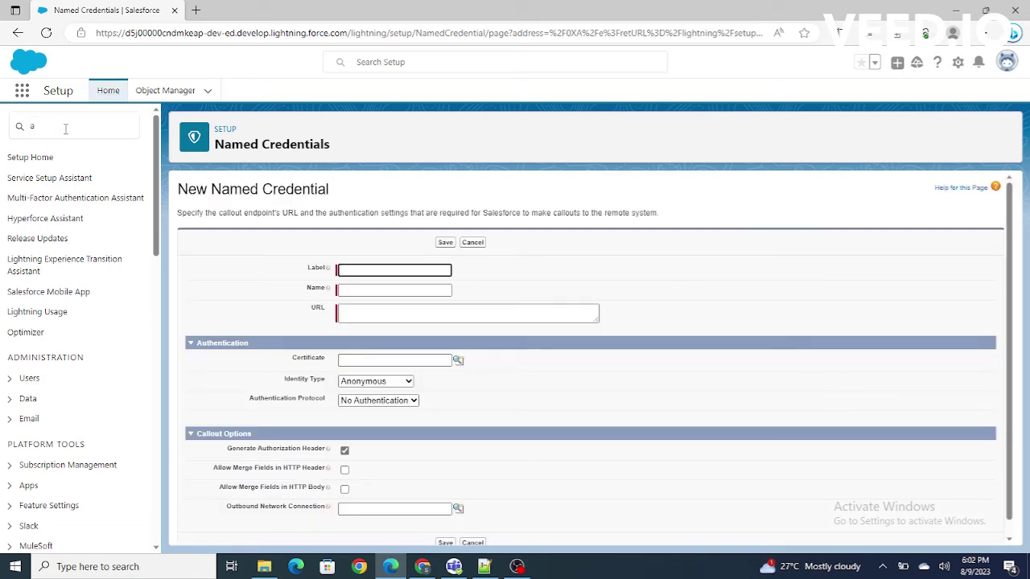
click(66, 129)
key(BackSpace)
text(AUTH)
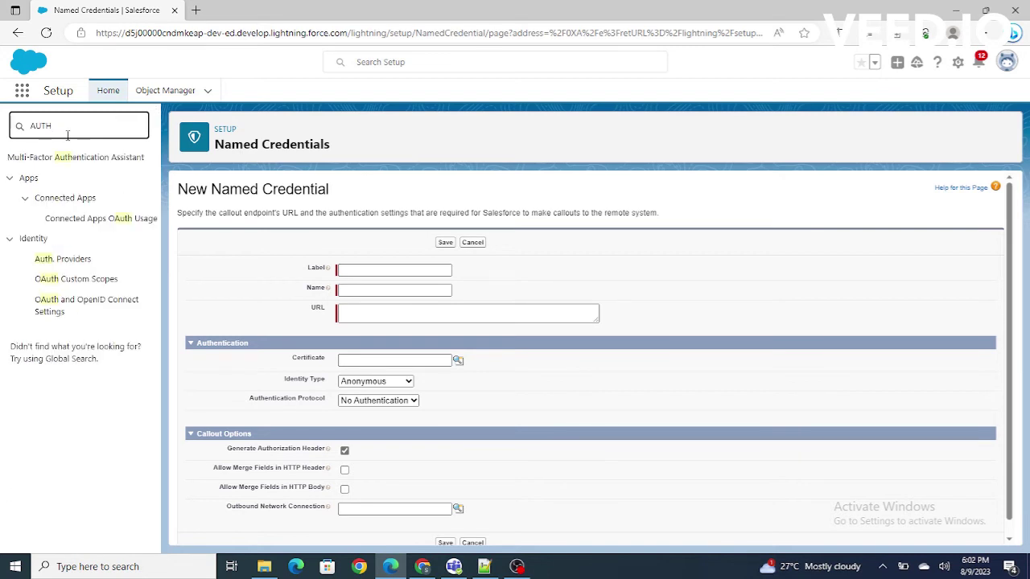
click(73, 264)
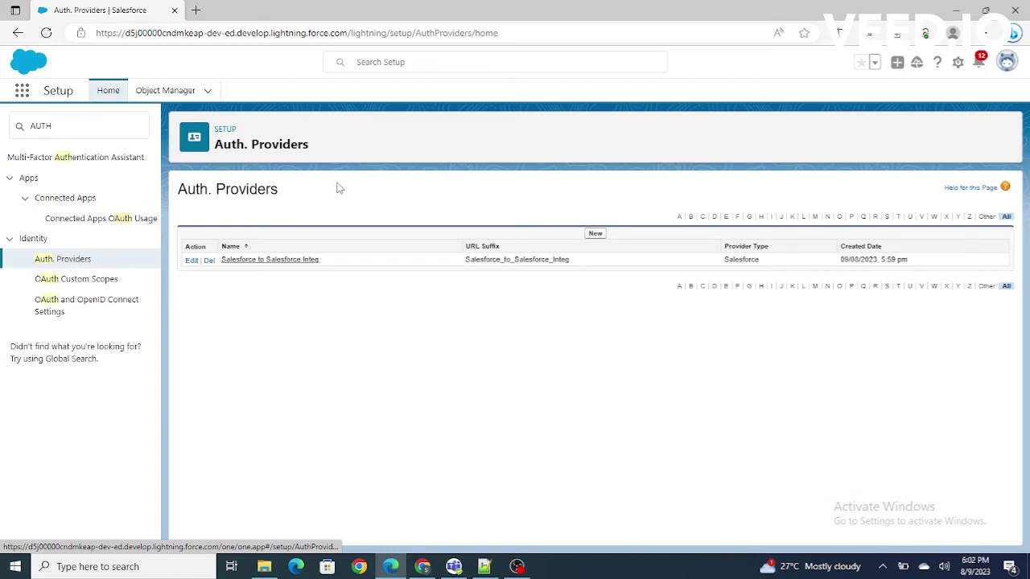
click(304, 260)
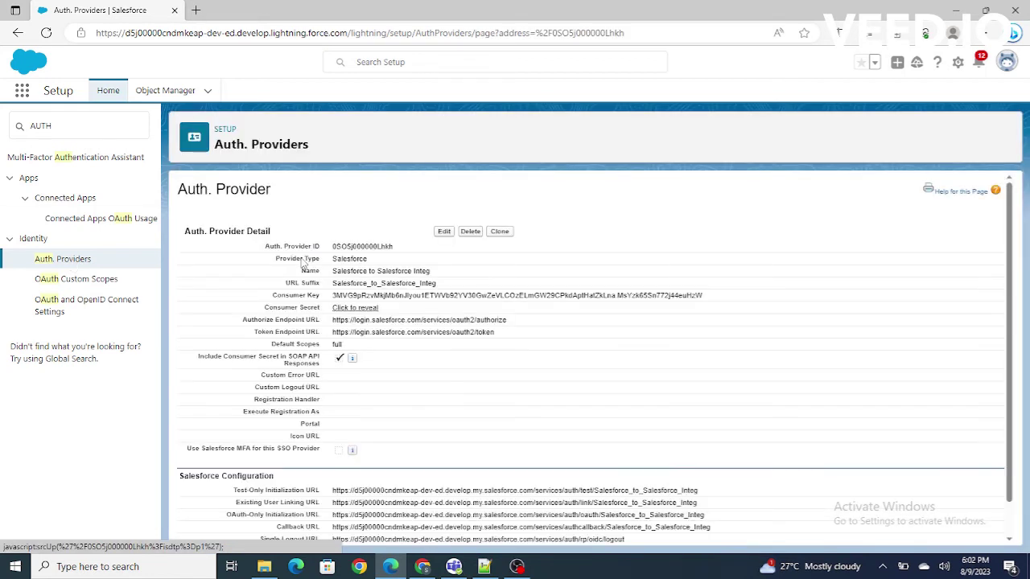
Select and copy the auth provider's full Callback URL.
drag(278, 490, 445, 501)
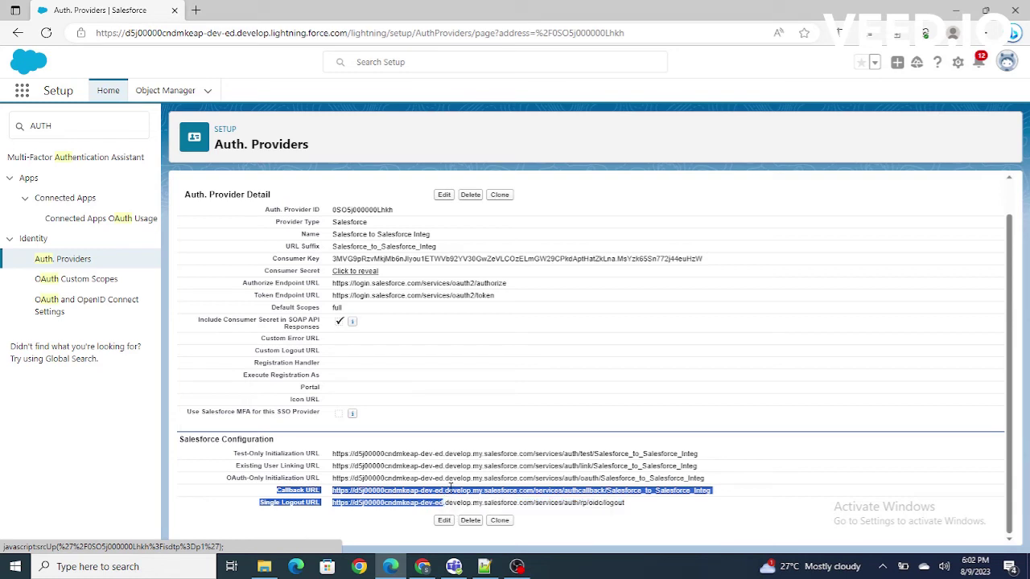
double_click(452, 490)
double_click(599, 490)
drag(714, 491, 333, 498)
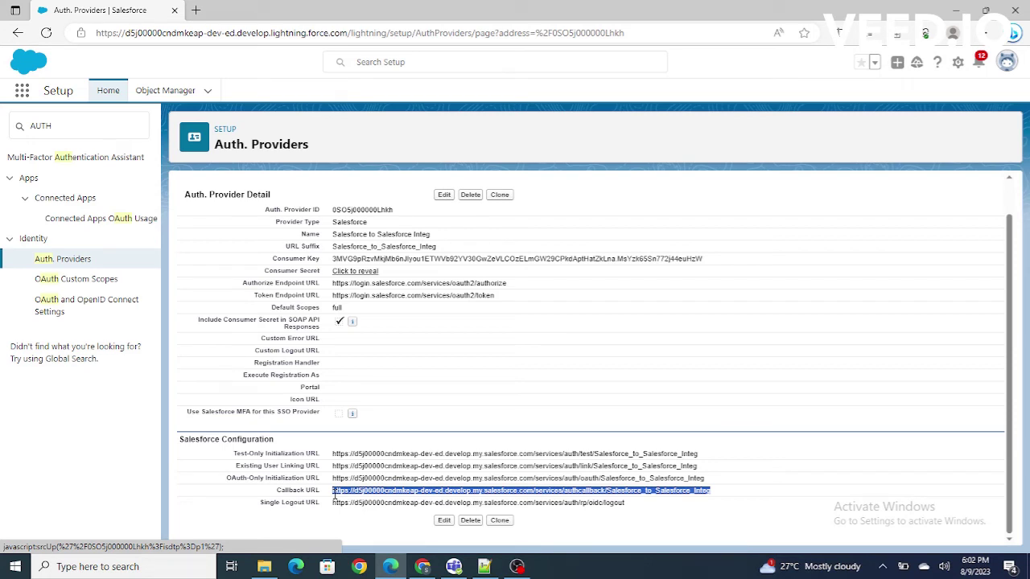
click(336, 494)
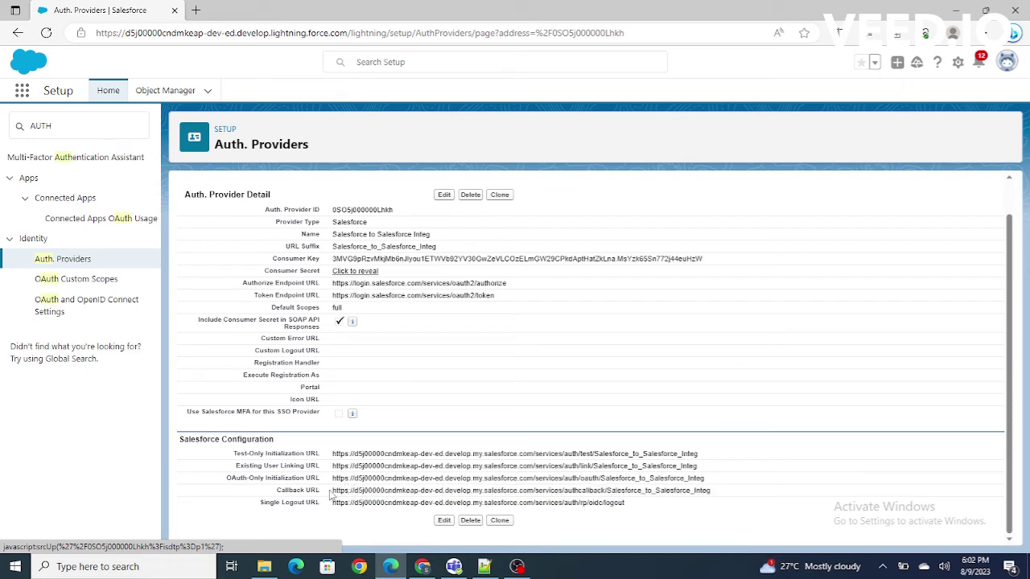
drag(330, 494, 710, 492)
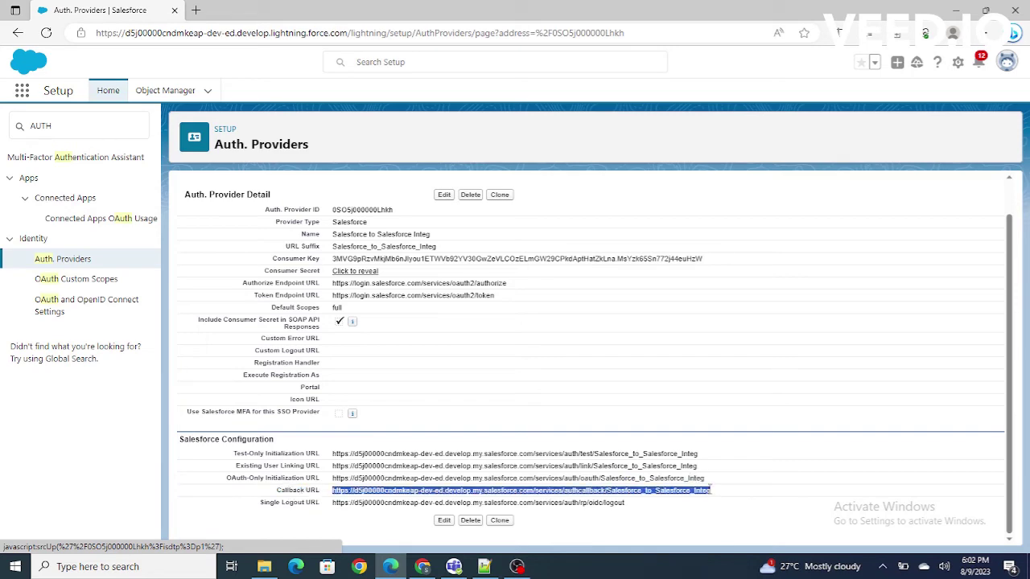
click(423, 566)
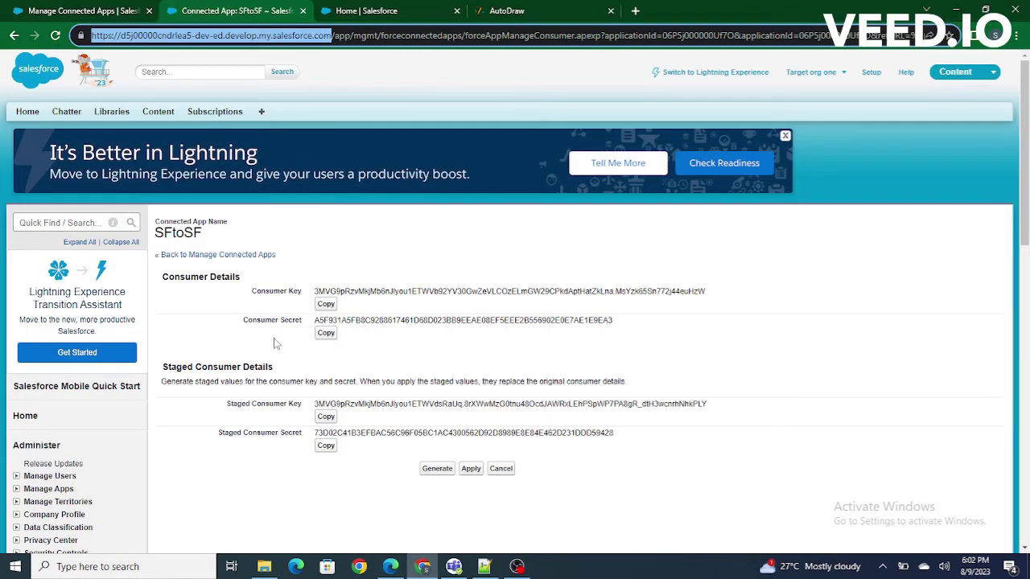
Replace the SFtoSF connected app's callback URL with the auth provider's callback URL and save.
click(89, 8)
click(442, 199)
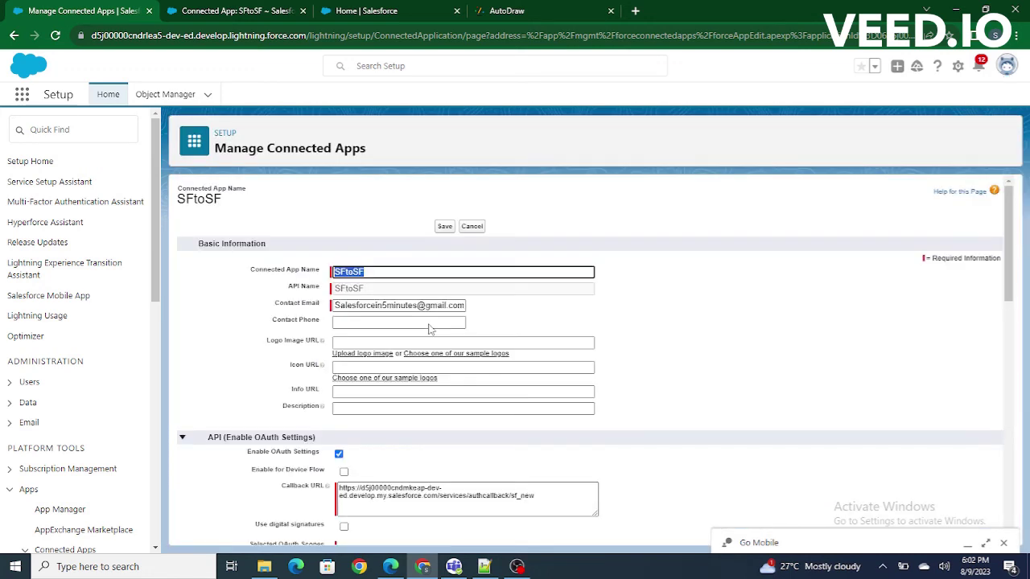
drag(537, 498, 298, 490)
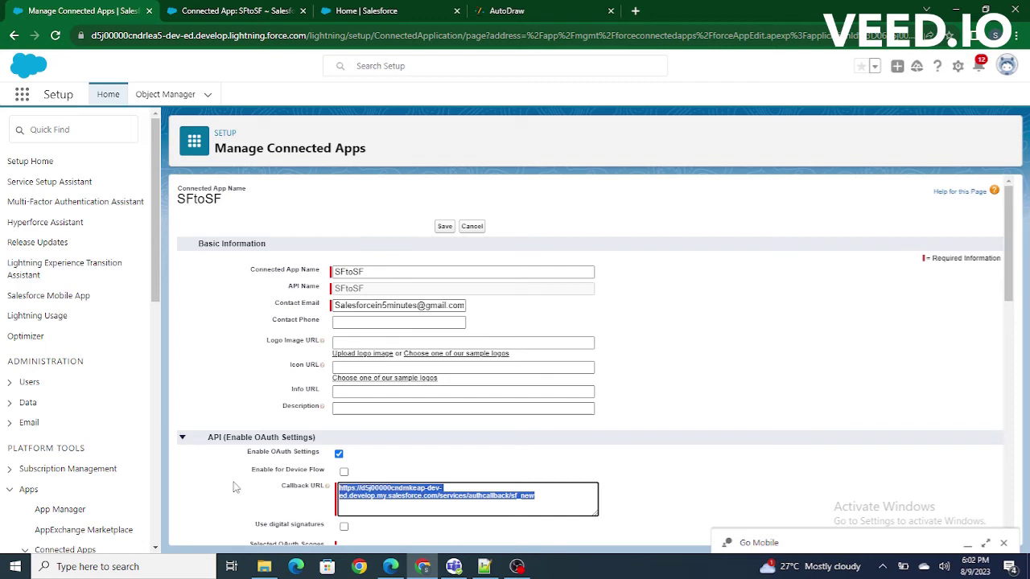
key(ctrl+v)
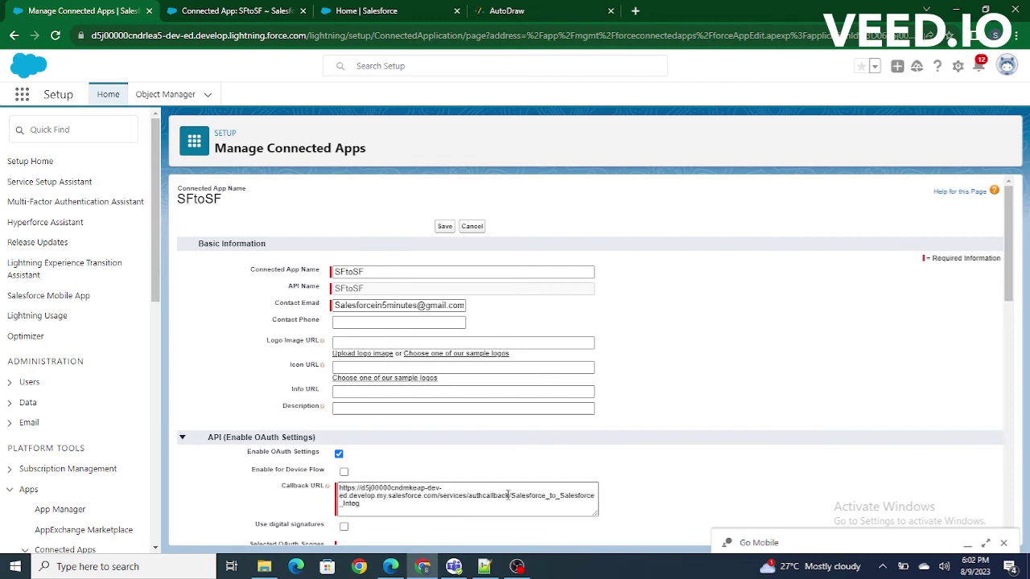
key(alt+Tab)
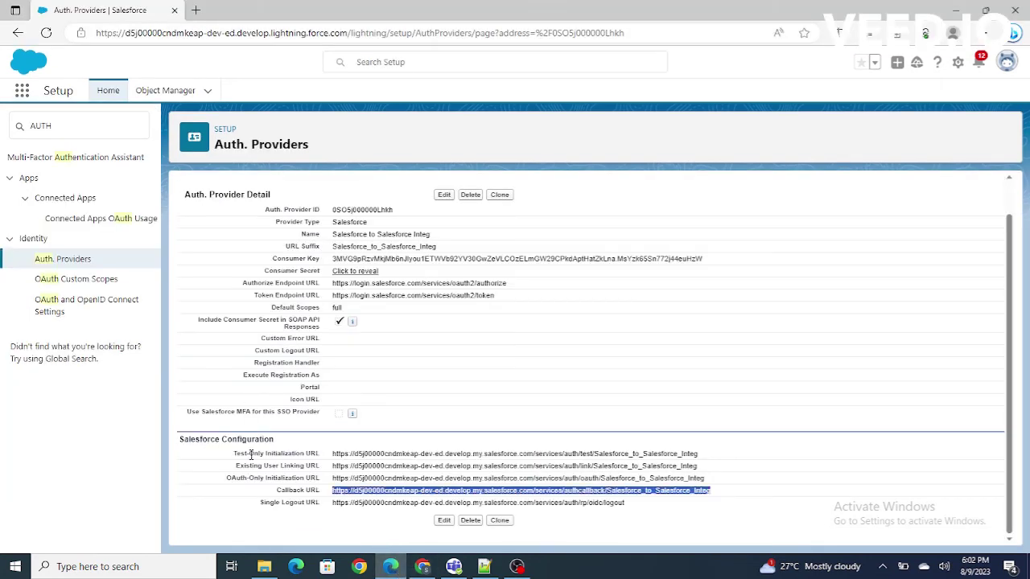
key(alt+Tab)
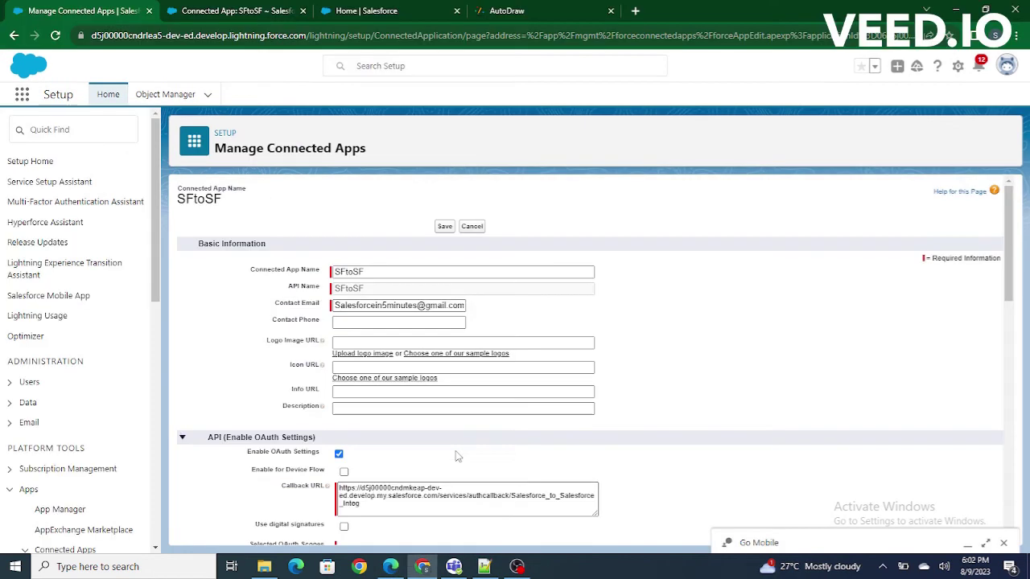
click(447, 226)
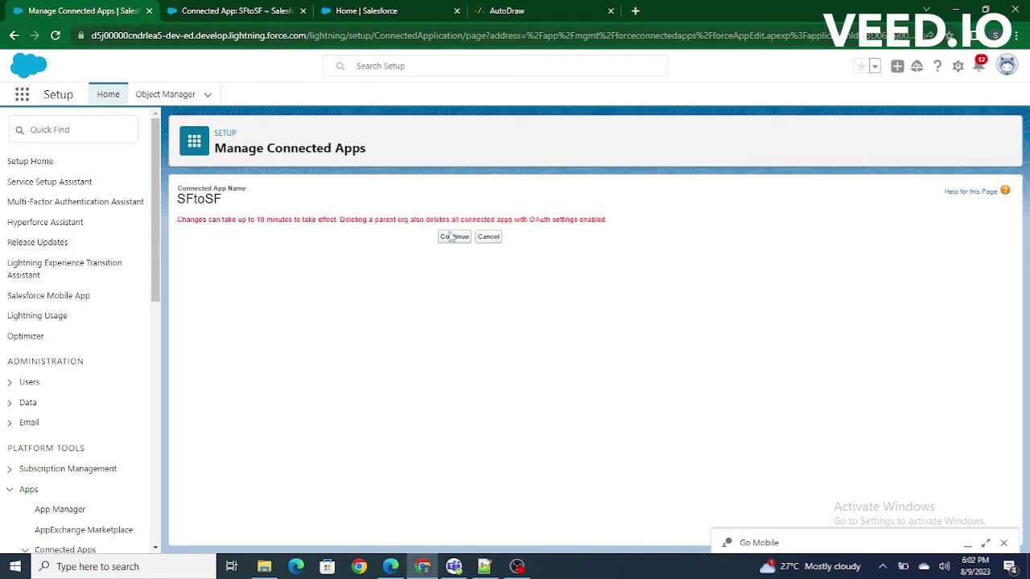
click(453, 237)
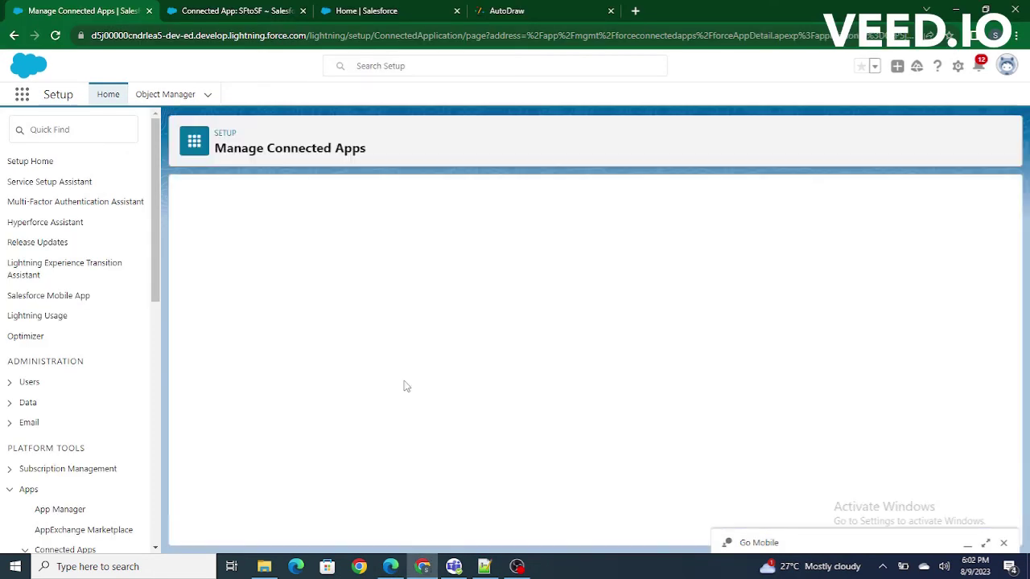
click(390, 567)
Find Named Credentials via Quick Find 'Named' and open SF Named Cred for editing.
drag(141, 127, 4, 120)
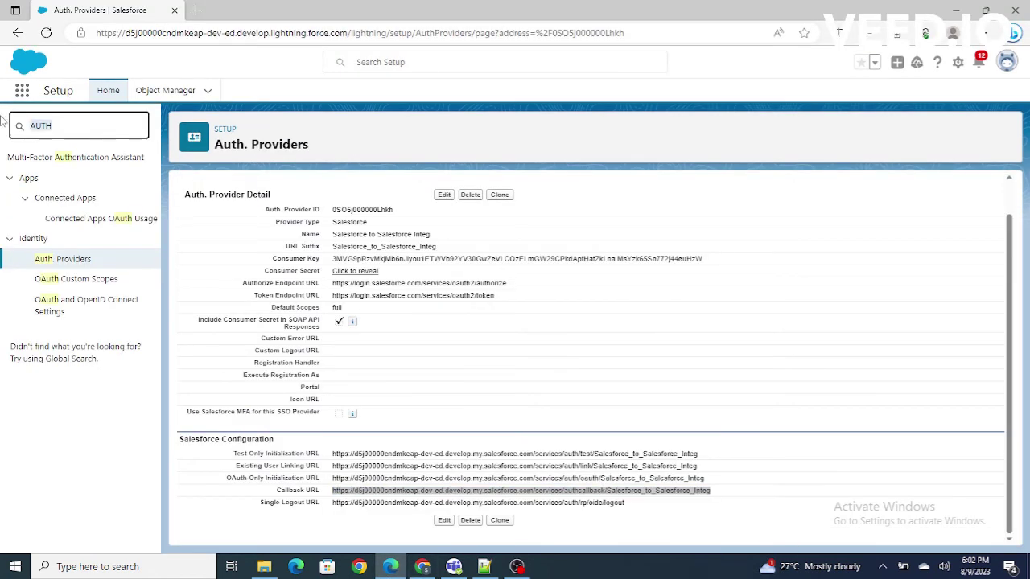
key(BackSpace)
text(Named)
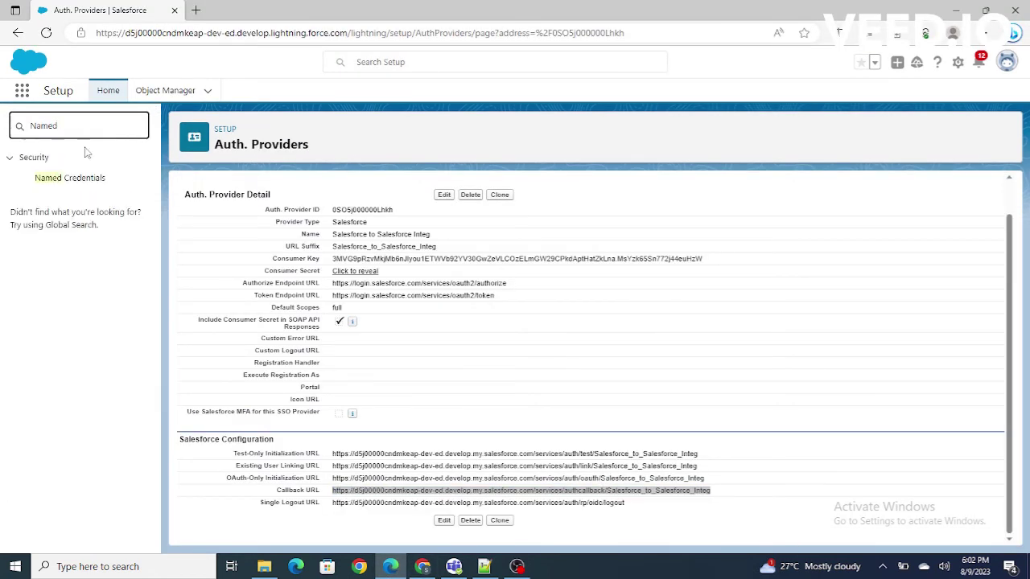
click(91, 181)
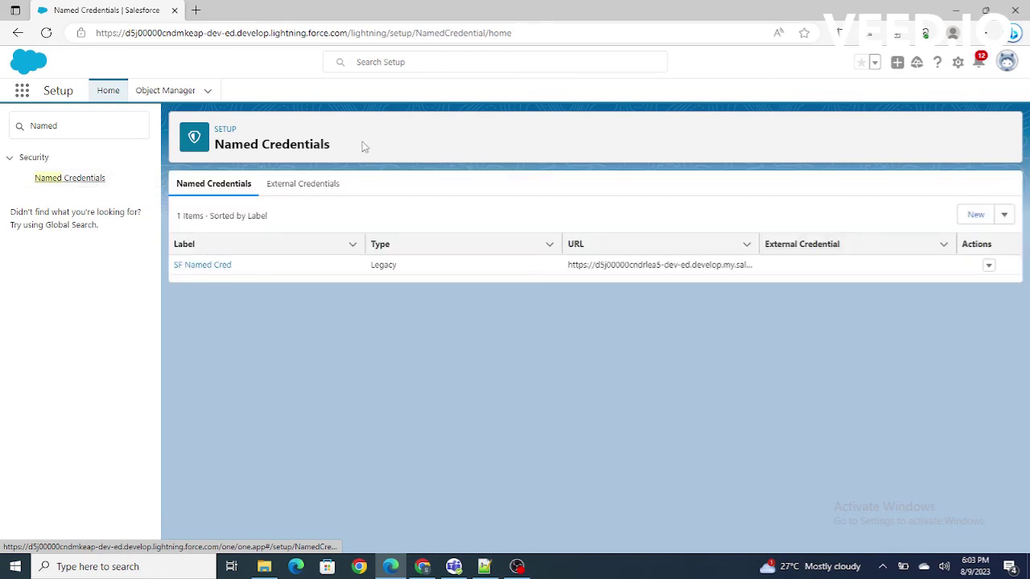
click(202, 266)
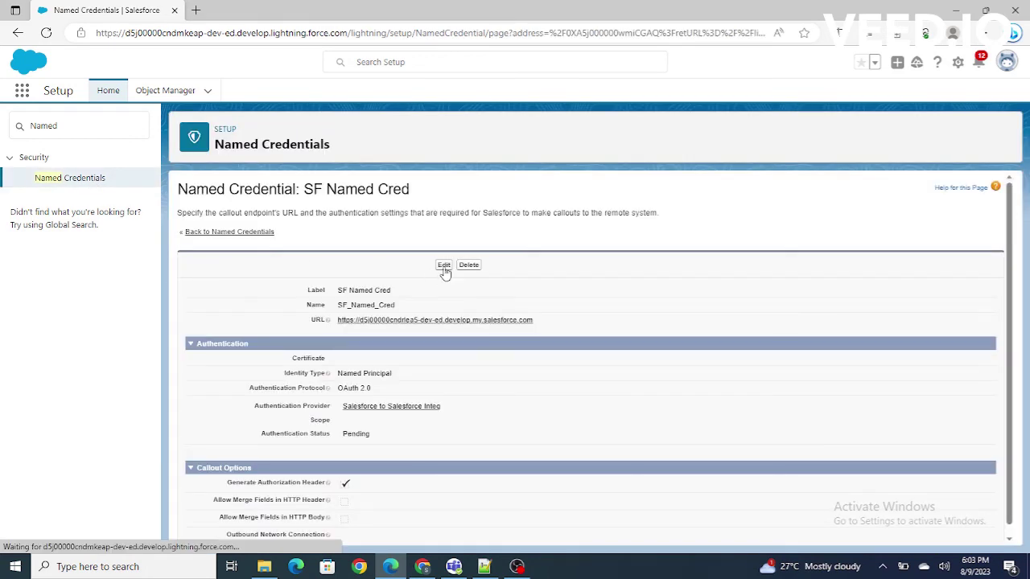
click(444, 266)
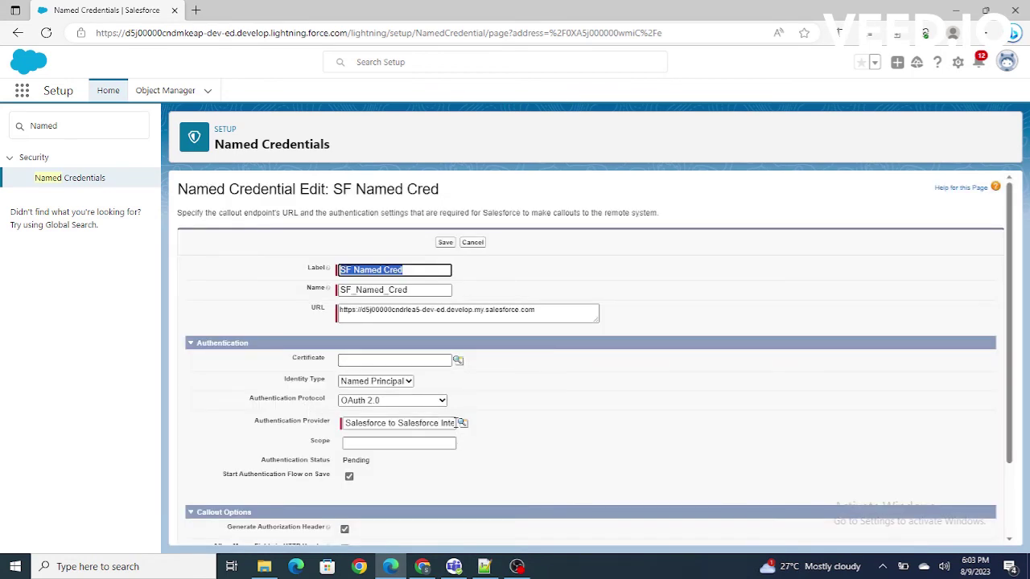
Check the edit form against the org-to-org diagram, then save to start authentication.
click(479, 377)
scroll(478, 378, down, 2)
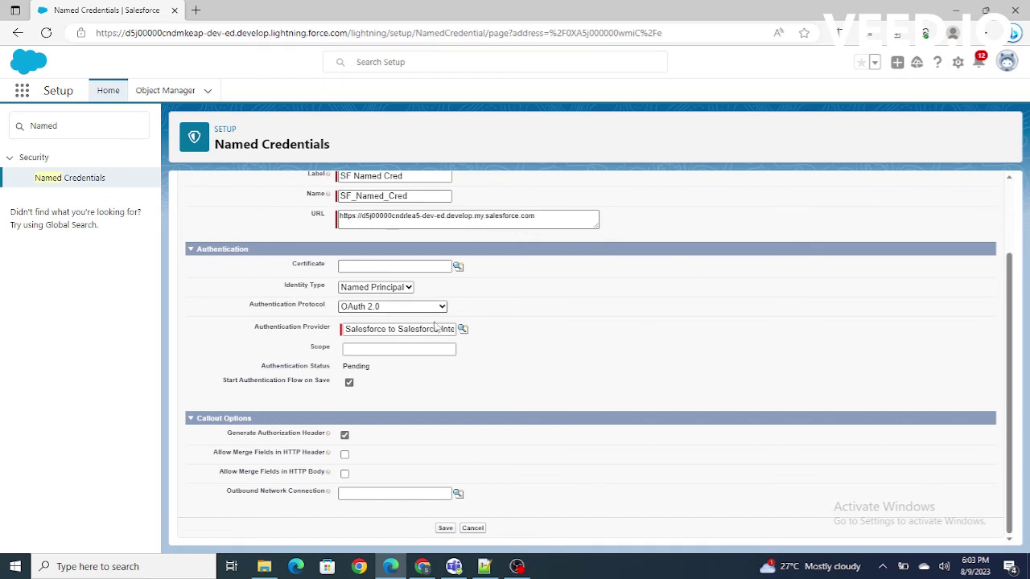
click(423, 567)
click(531, 11)
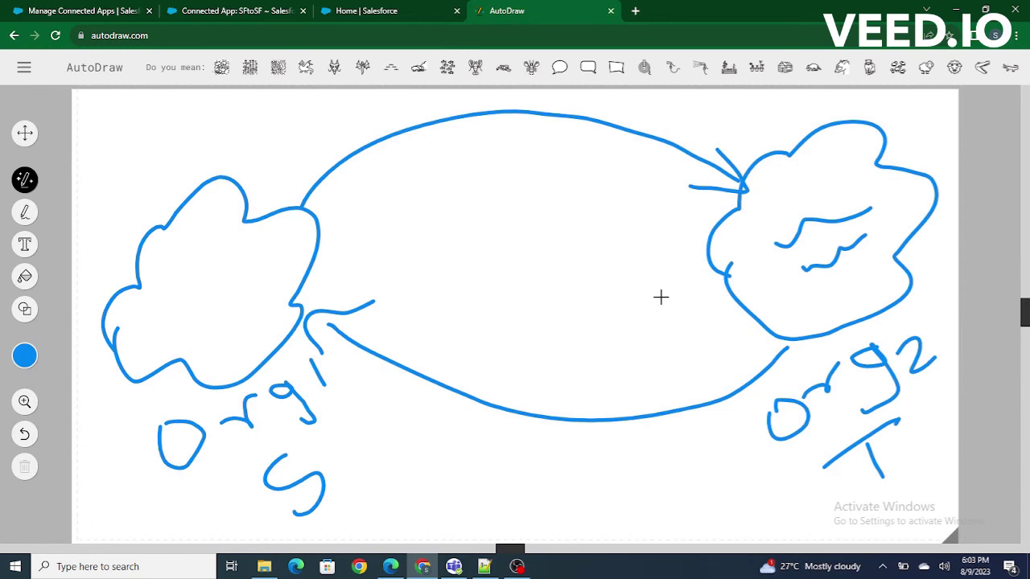
click(390, 566)
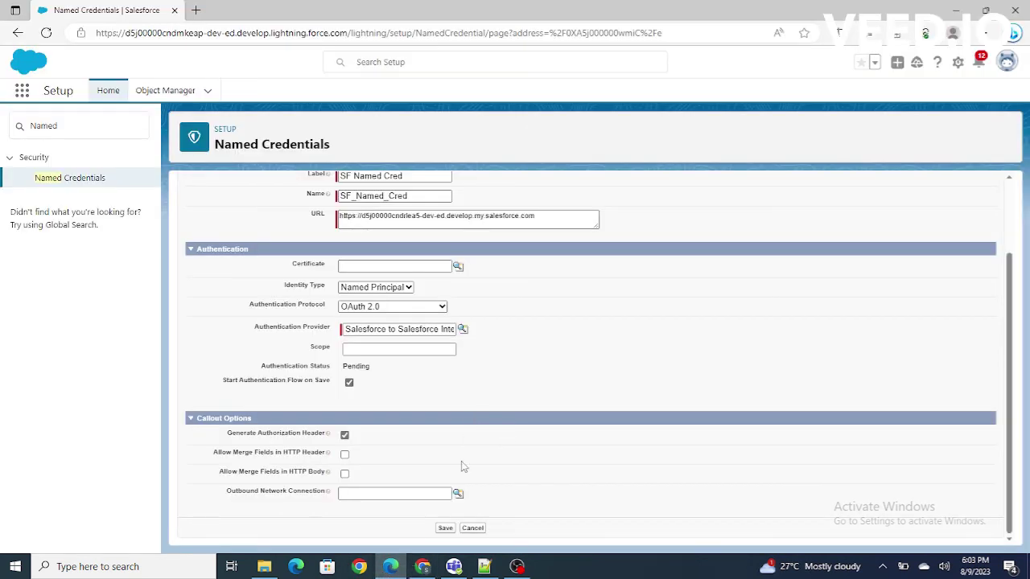
click(448, 531)
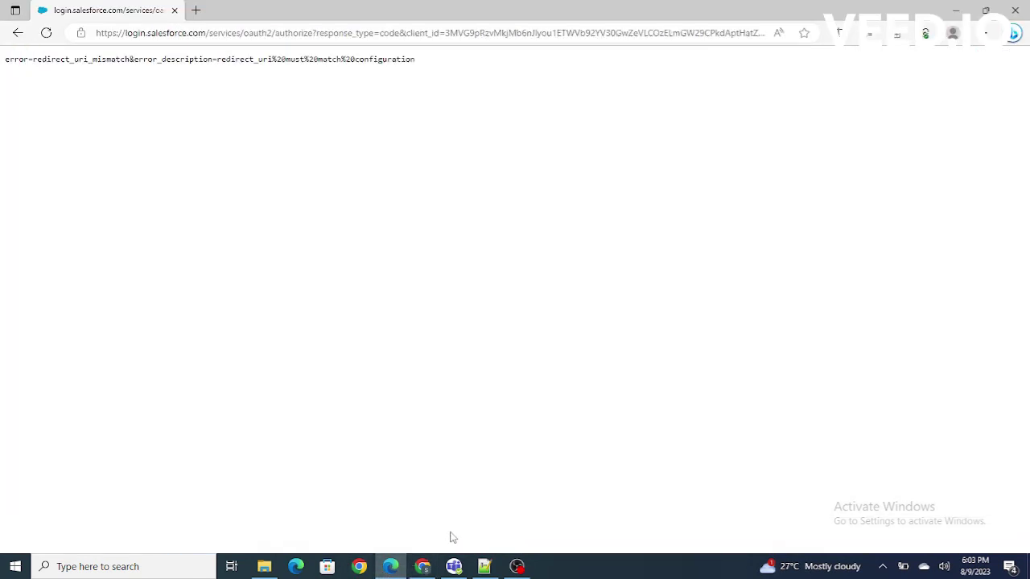
Return to the SF Named Cred edit form and save again to retry OAuth.
click(17, 33)
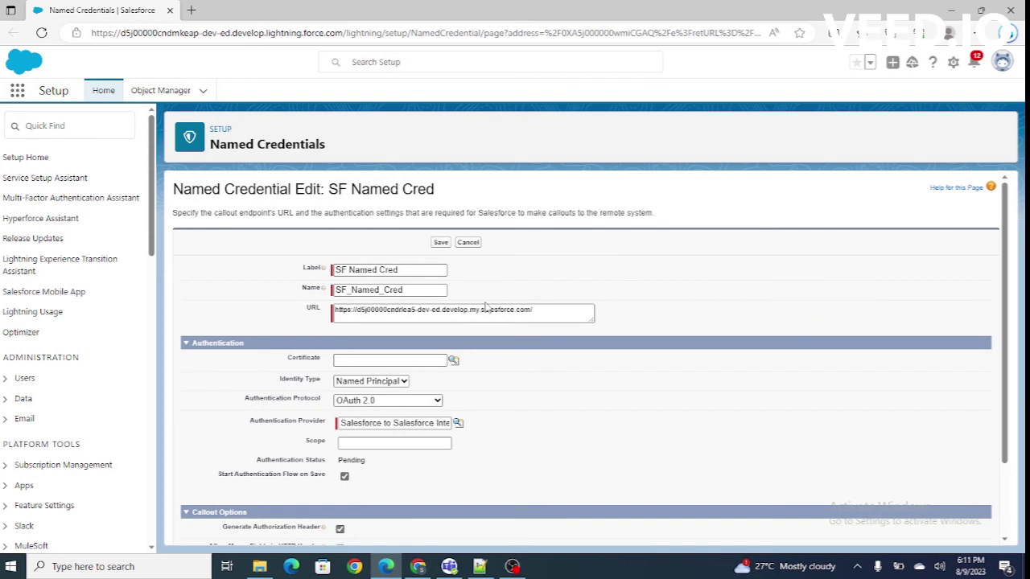
click(441, 242)
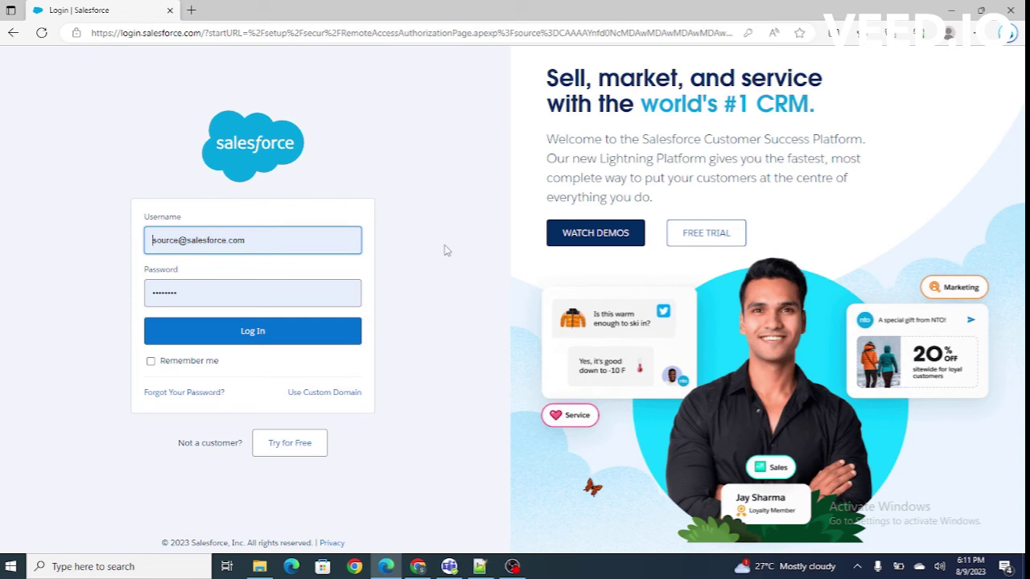
In the target org, open the current user's User Detail record and select the username.
click(418, 567)
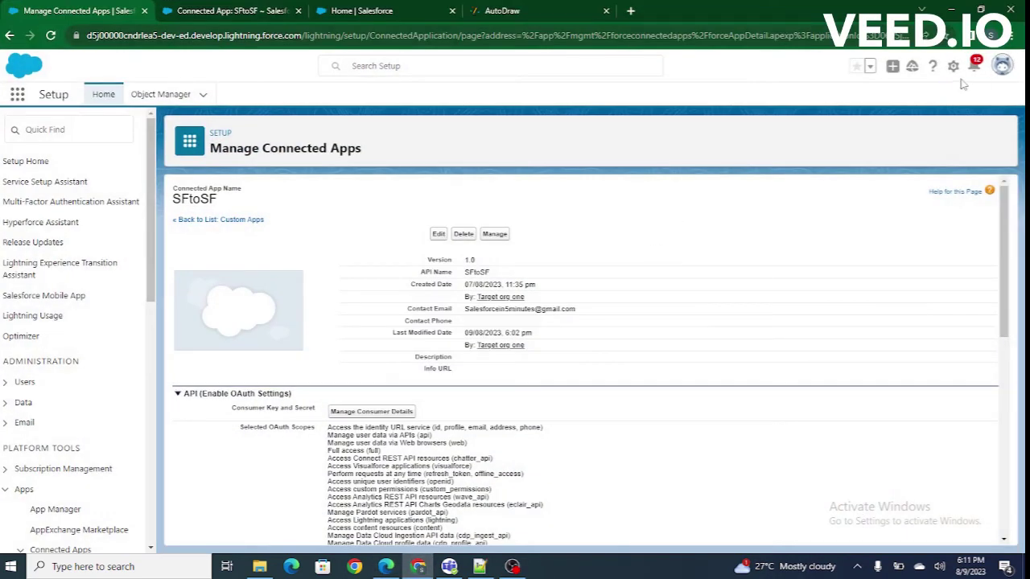
click(1001, 67)
click(1000, 70)
click(999, 69)
click(877, 104)
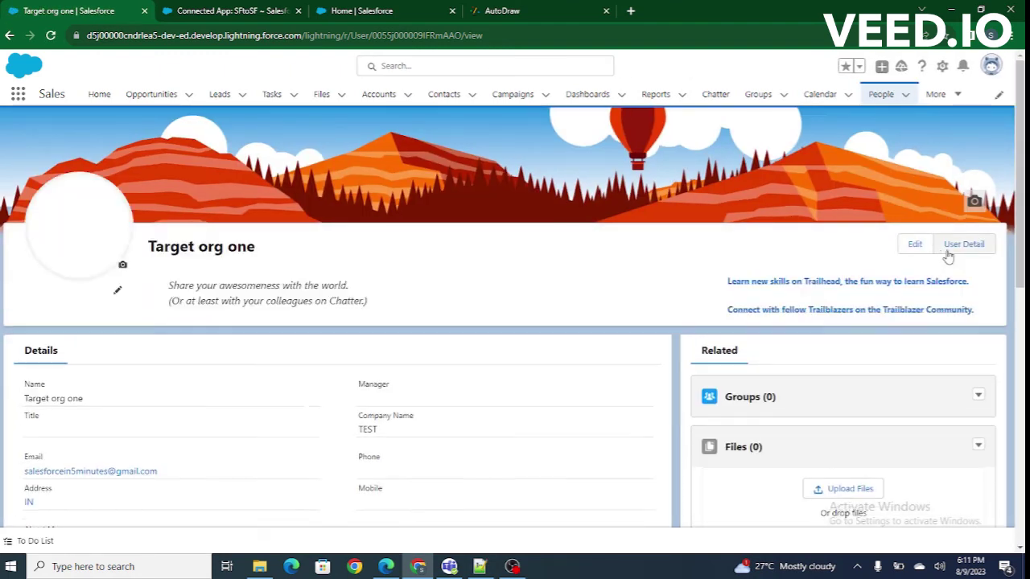
click(964, 245)
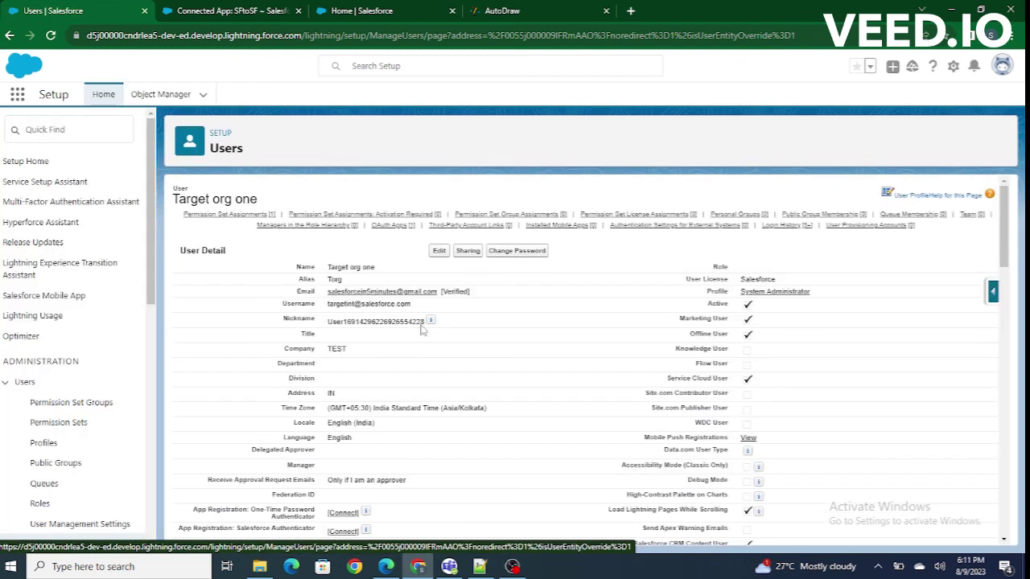
drag(412, 305, 331, 304)
key(ctrl+c)
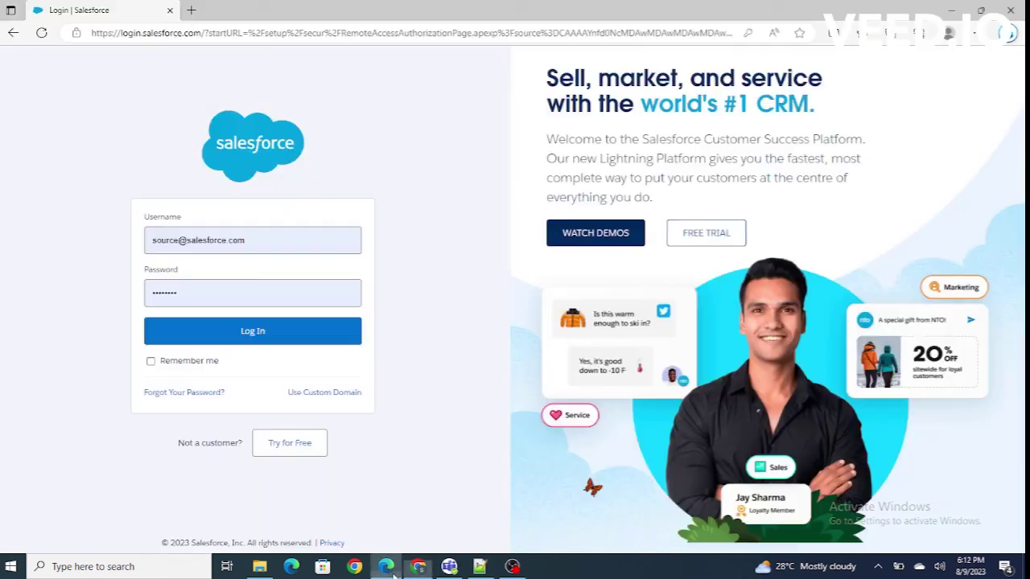
Log in with the copied target org username and password, dismissing the save-password prompt.
click(386, 567)
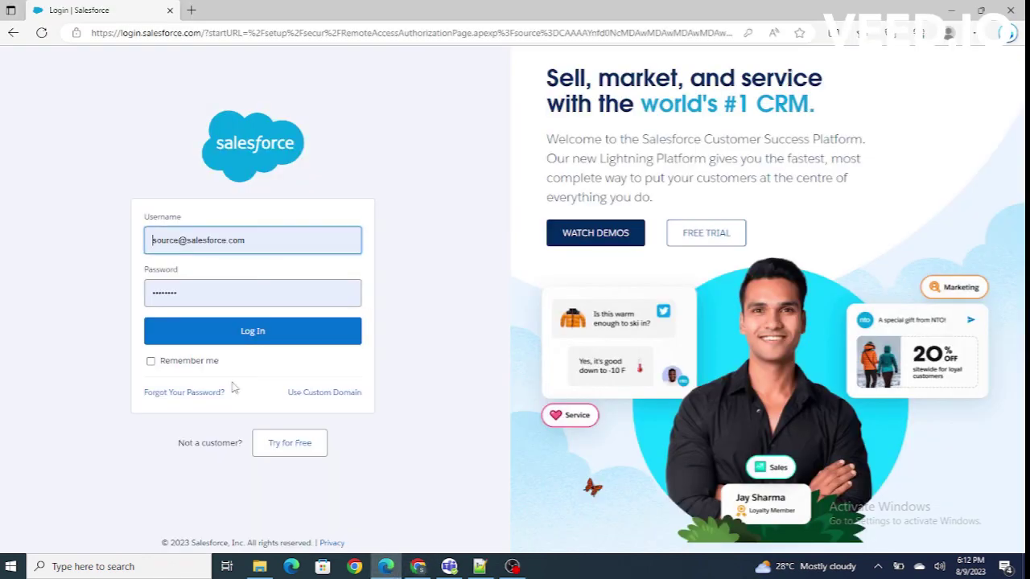
key(ctrl+a)
key(ctrl+v)
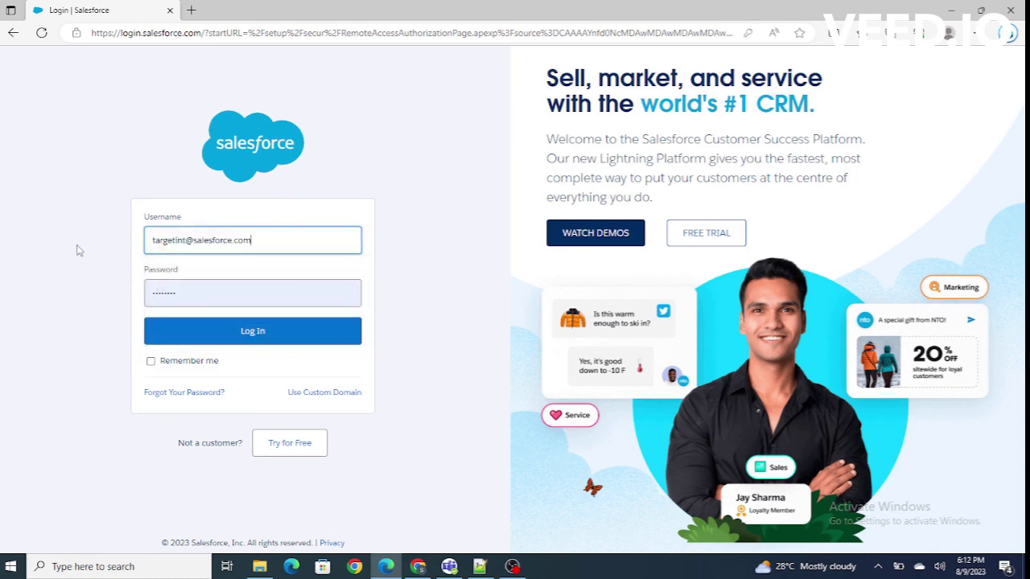
key(Tab)
key(BackSpace)
text(****)
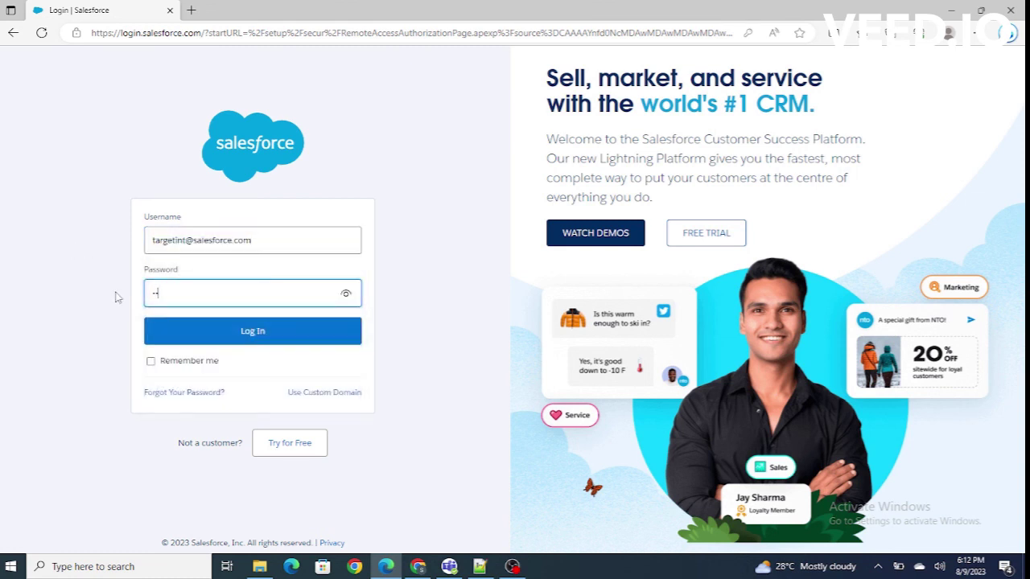
click(223, 335)
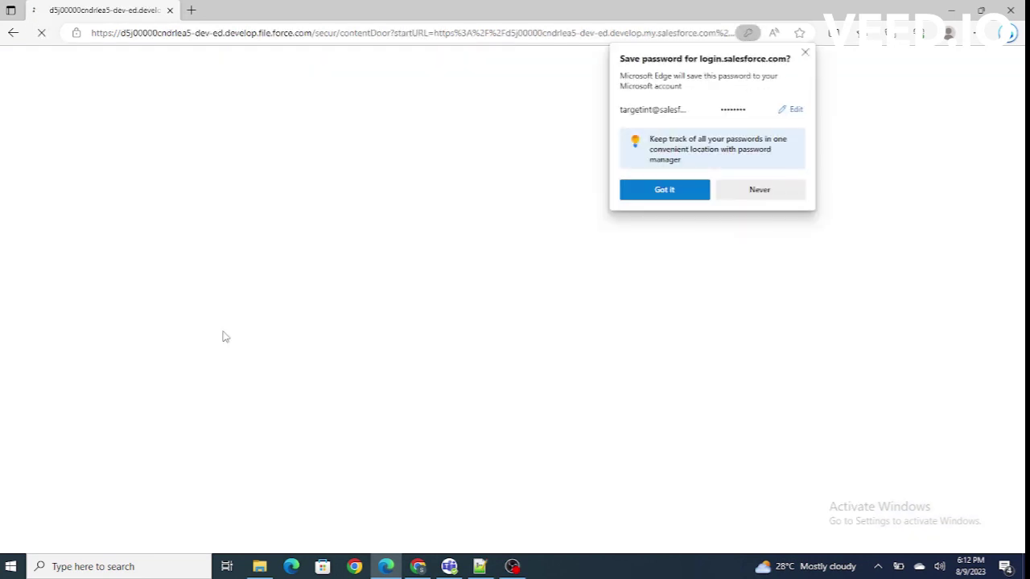
click(804, 53)
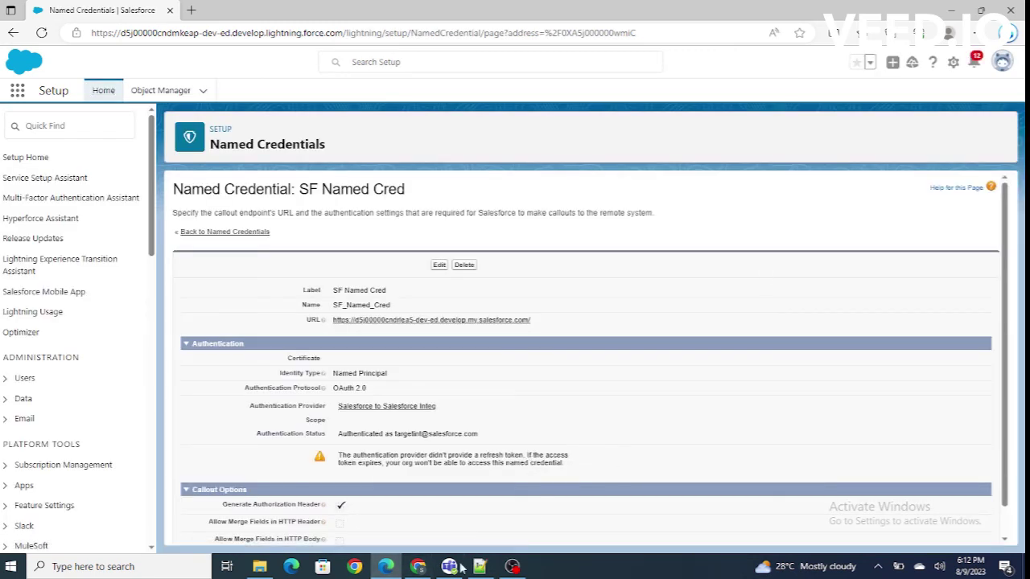
click(417, 567)
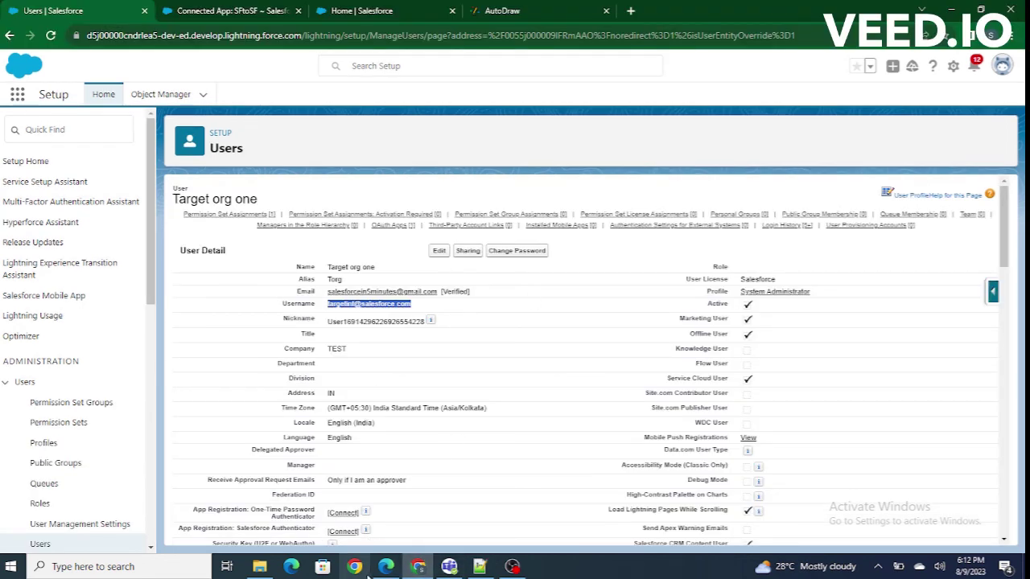
click(387, 567)
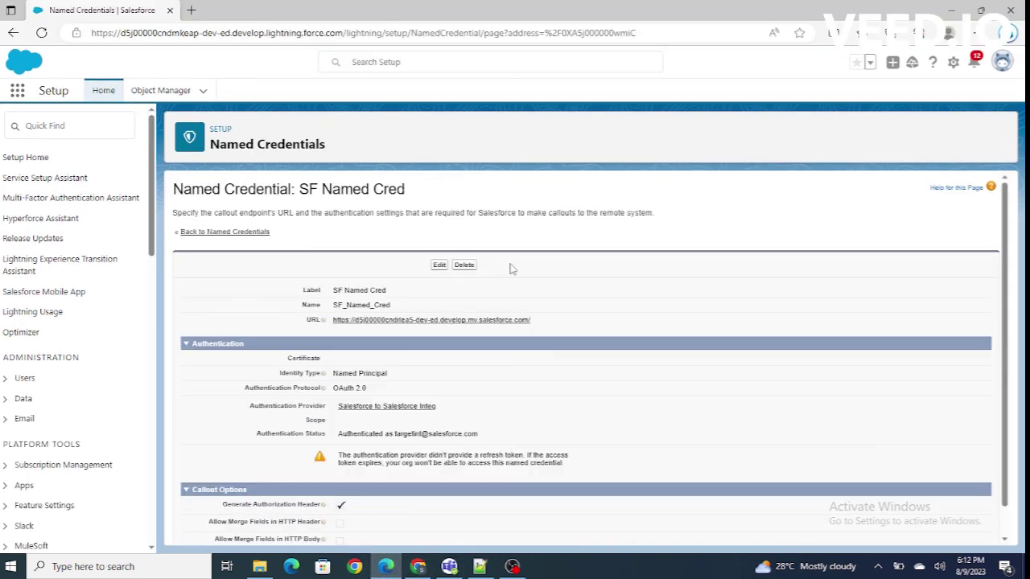